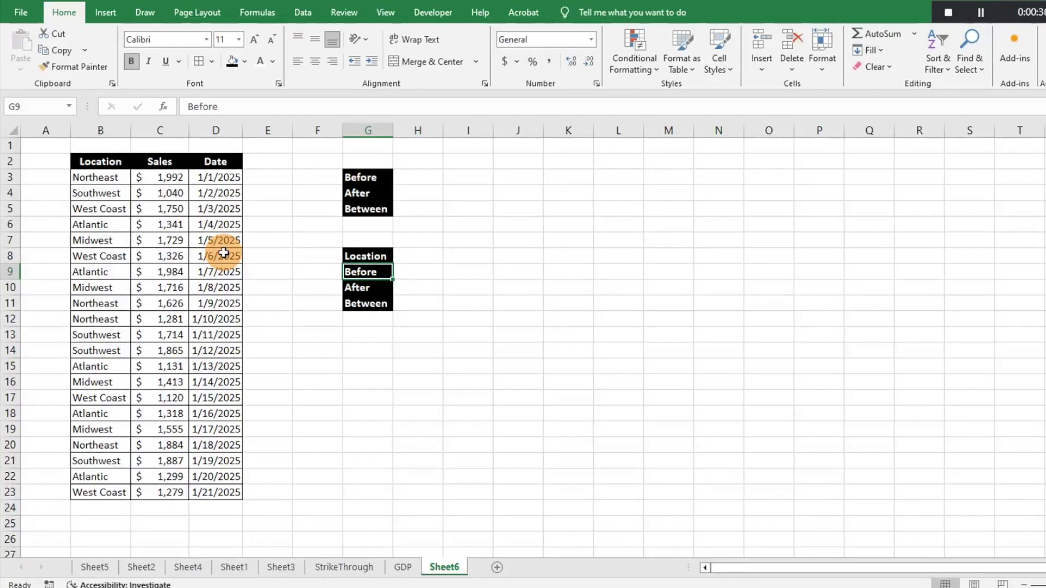
Step: Enter 1/14/2025 as the Before date in H3 and add the headers Date in H2 and Sum in I2
left_click(425, 178)
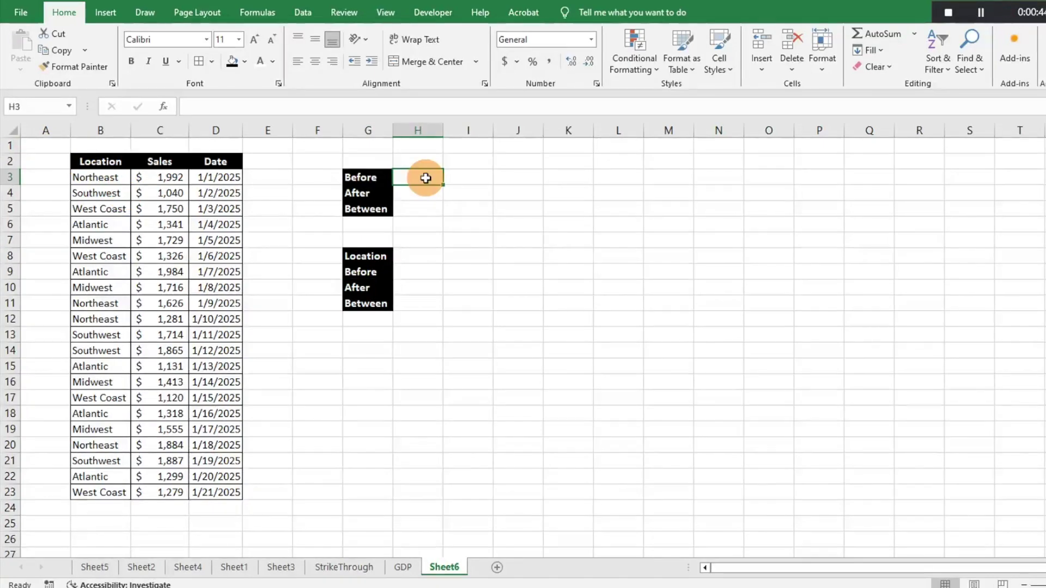
type("1/14/2025")
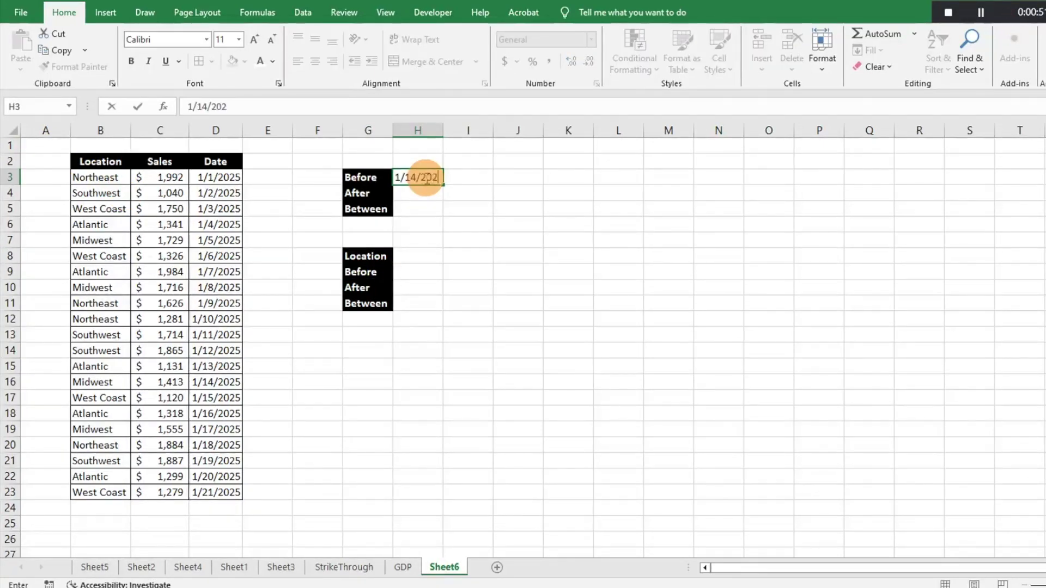
left_click(439, 159)
type("Date")
key("Tab")
type("S")
key("Return")
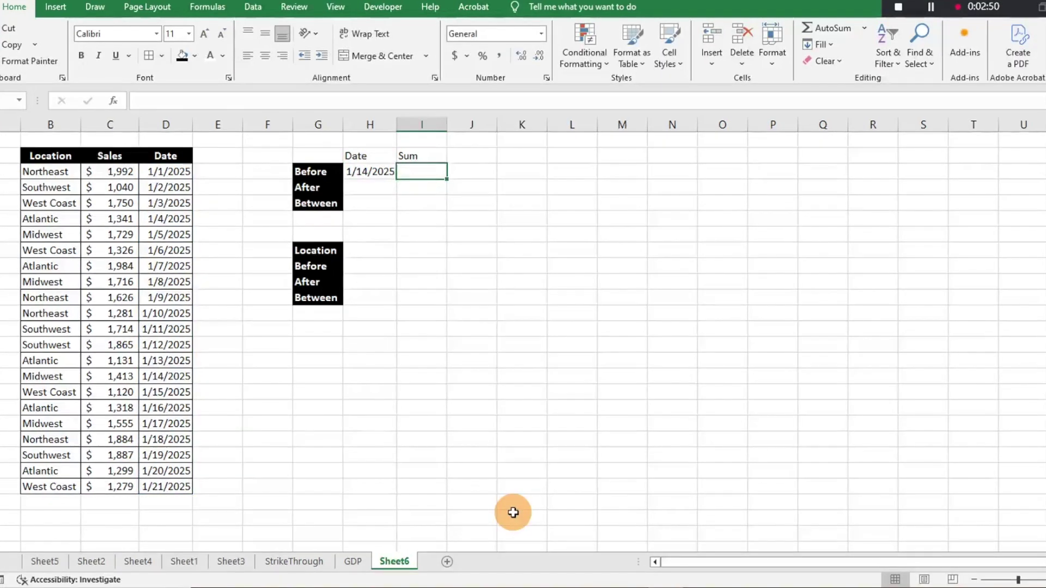
Step: Start a SUMIF formula in I3 with the absolute date range $D$3:$D$23 as its criteria range
type("=sumif")
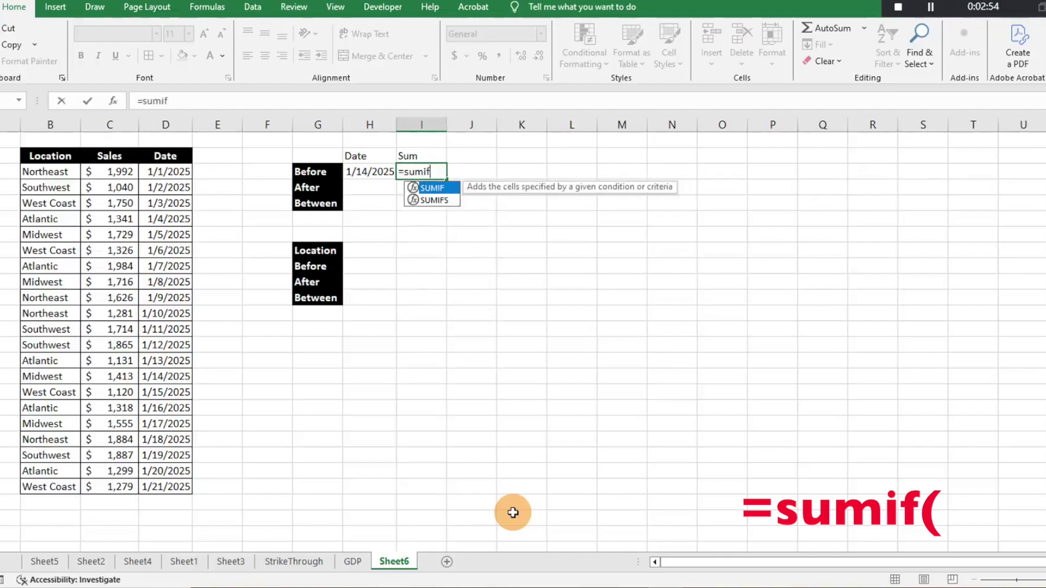
key("Tab")
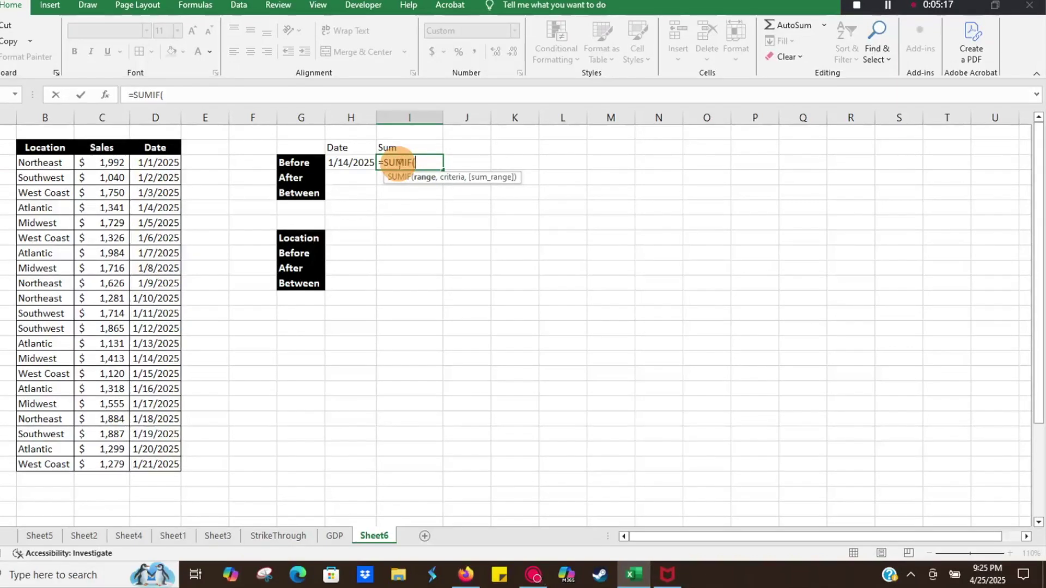
left_click(174, 162)
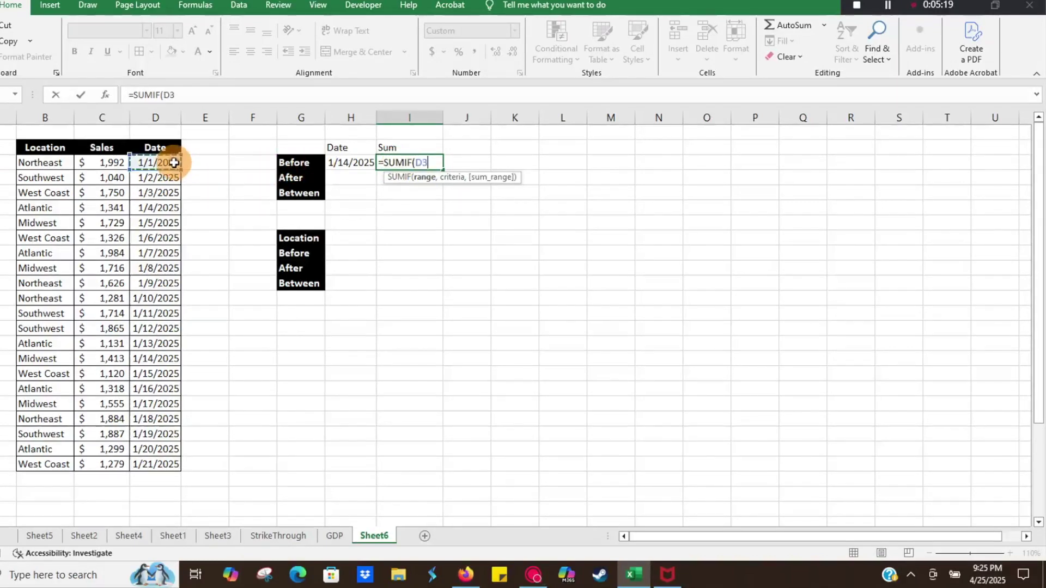
key("ctrl+shift+Down")
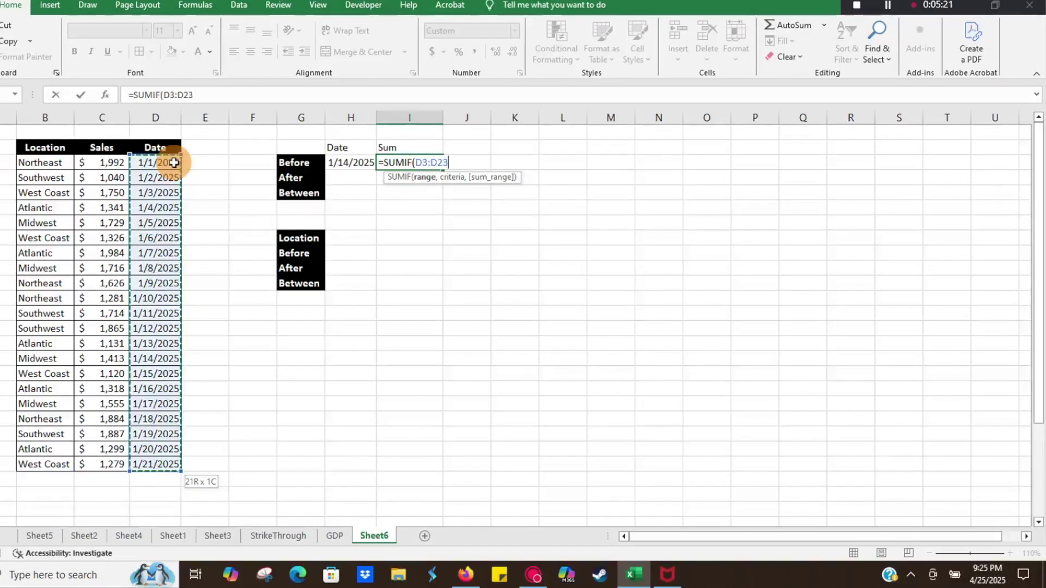
key("F4")
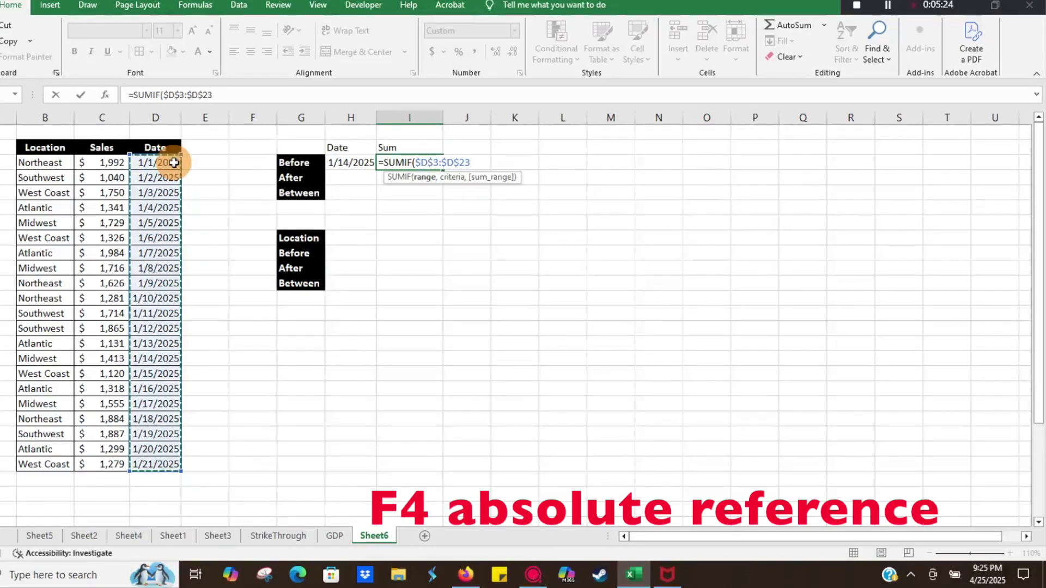
left_click(240, 98)
type(",")
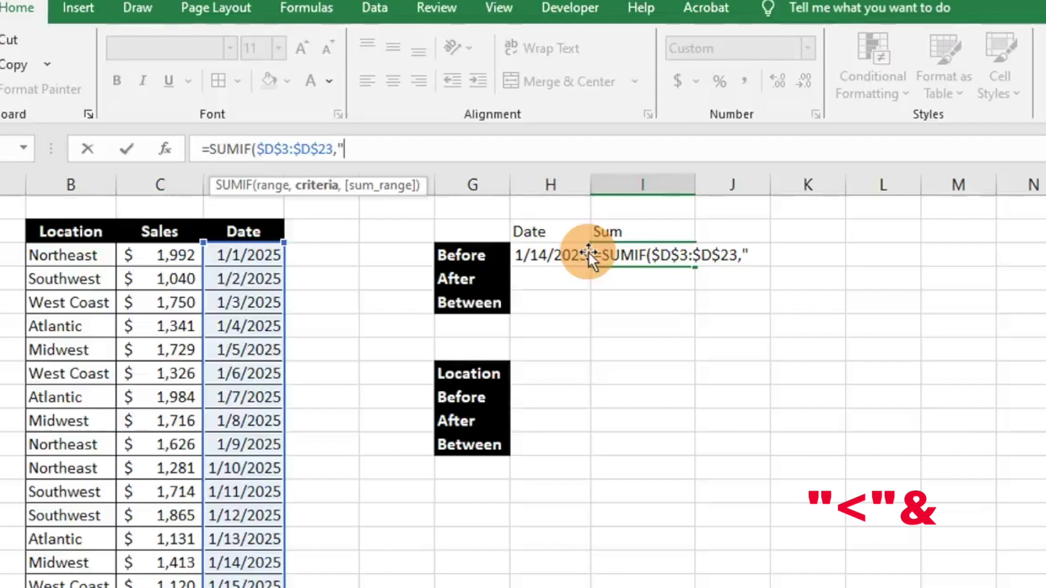
Step: Set the criteria of the I3 SUMIF formula to "<"&H3
type("<")
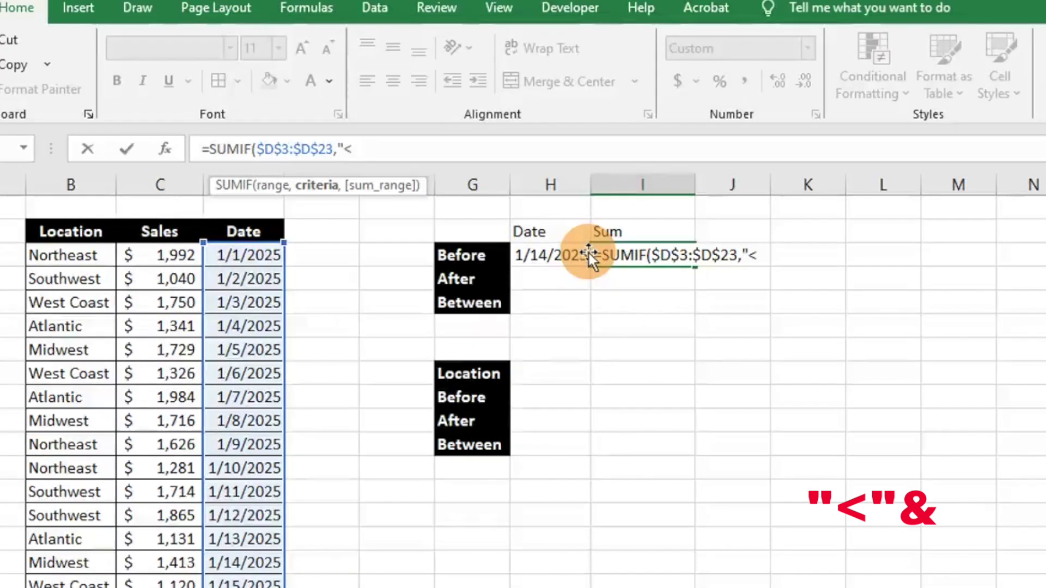
type("\"&")
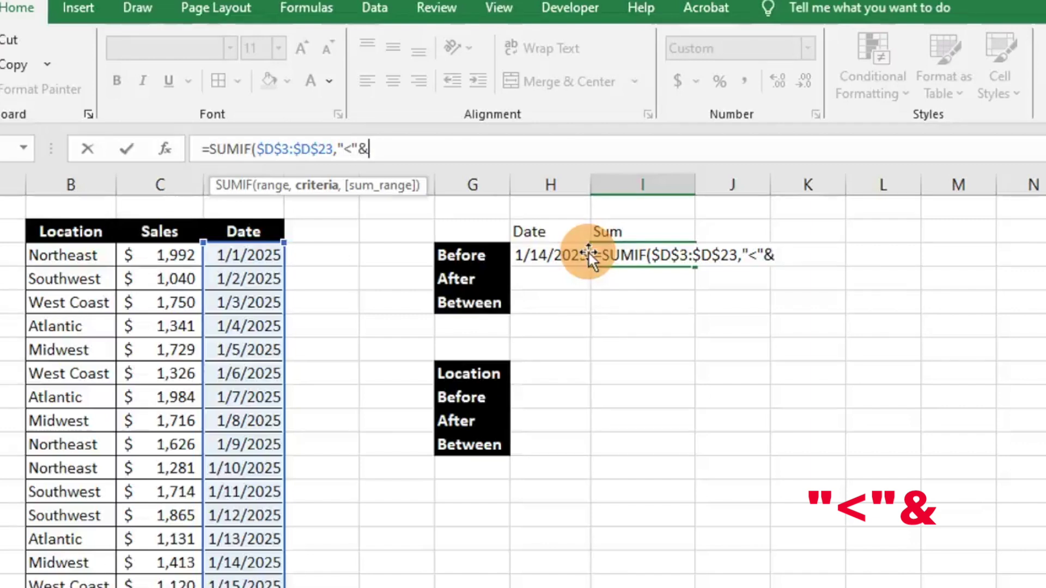
left_click(547, 253)
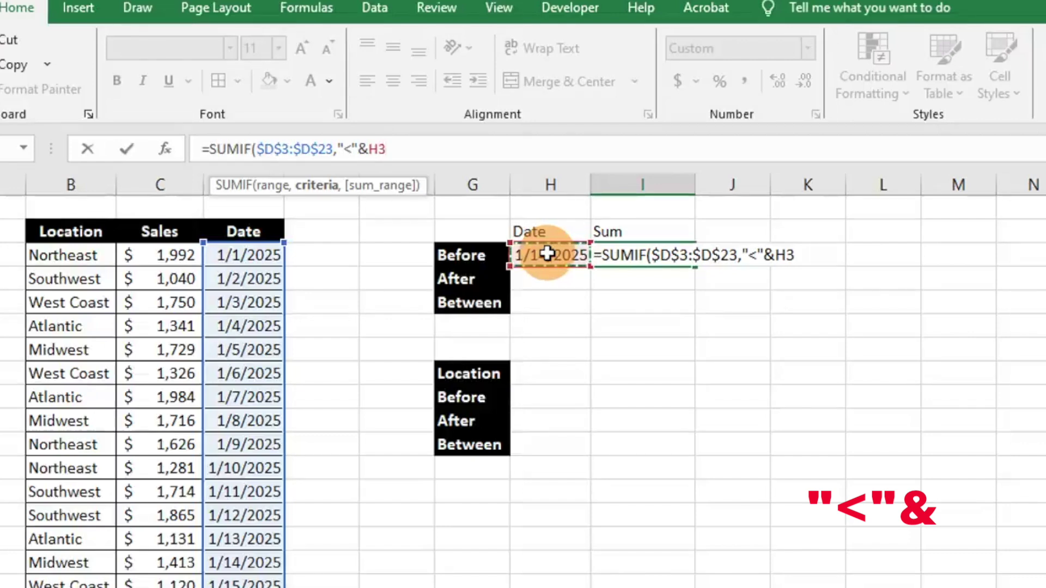
type(",")
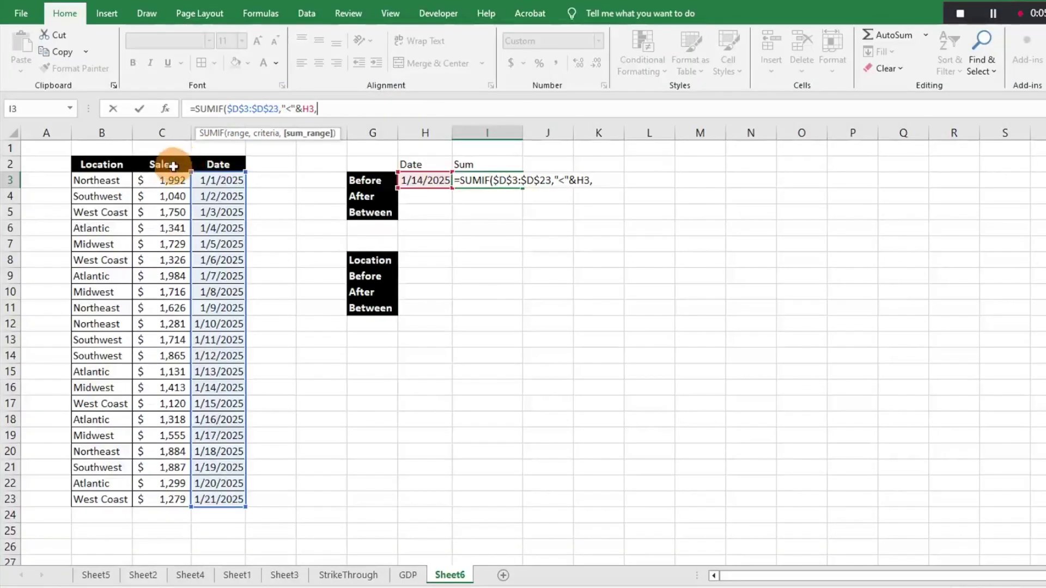
Step: Complete the I3 formula with the absolute sum range $C$3:$C$23 and check its result against the sum of C3:C15
left_click(161, 178)
key("ctrl+shift+Down")
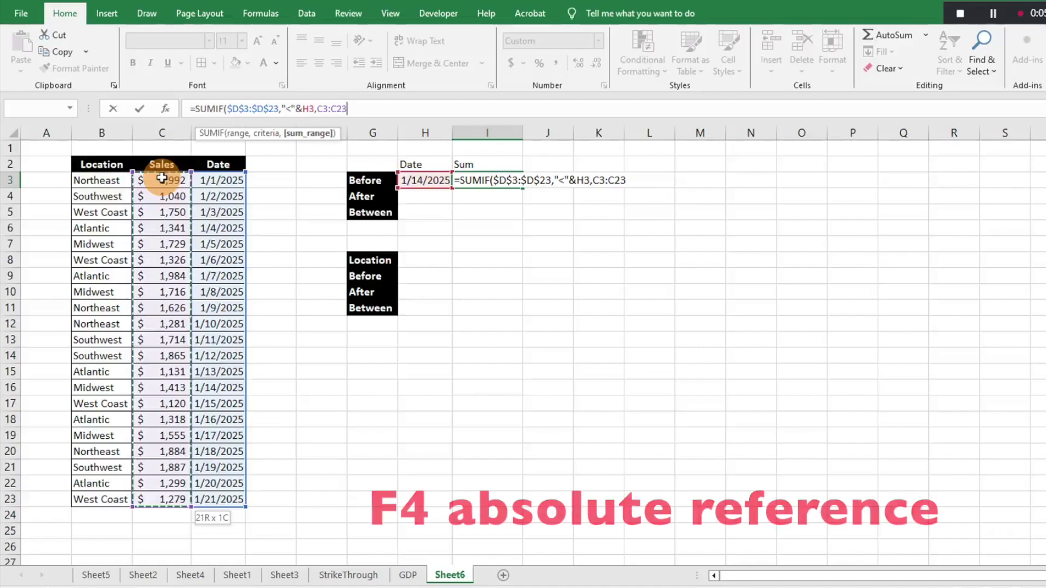
key("F4")
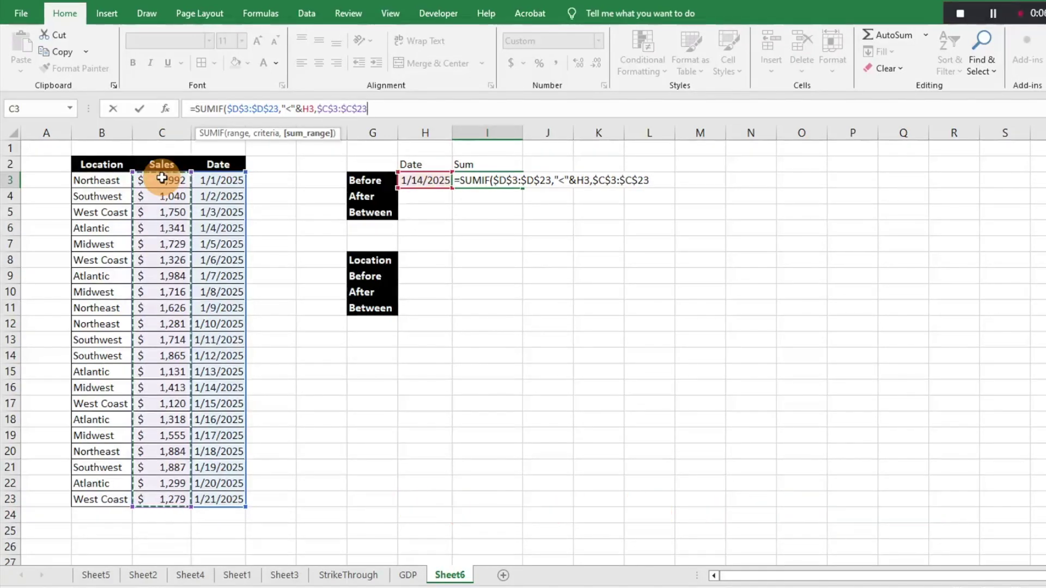
key("Return")
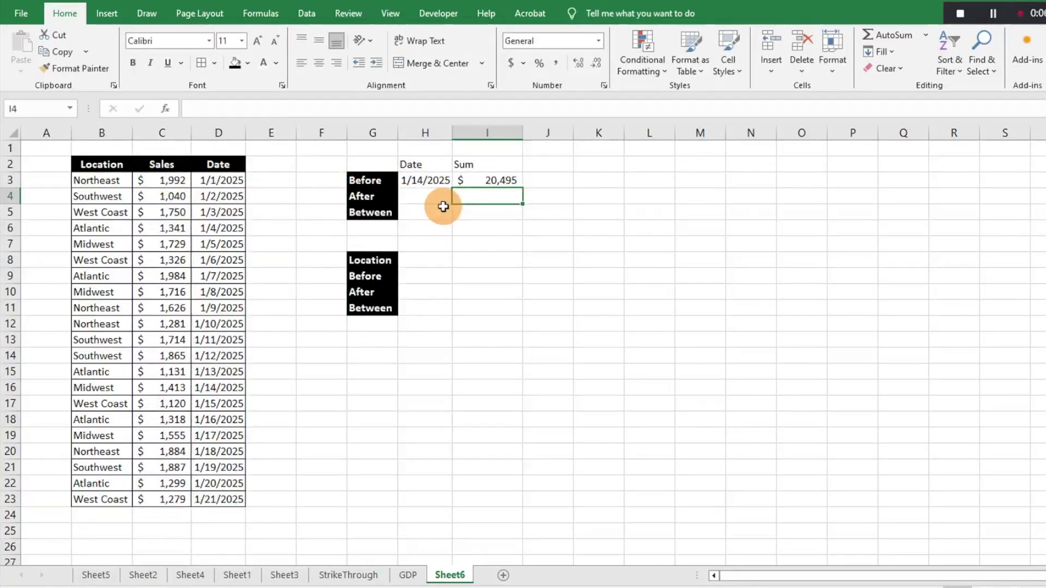
left_click_drag(157, 179, 155, 372)
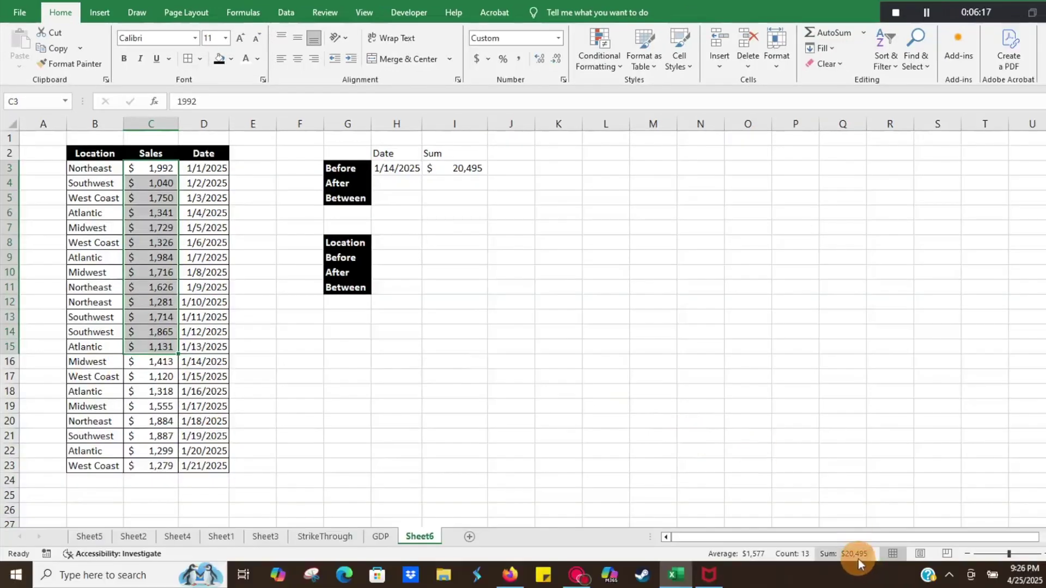
left_click(644, 321)
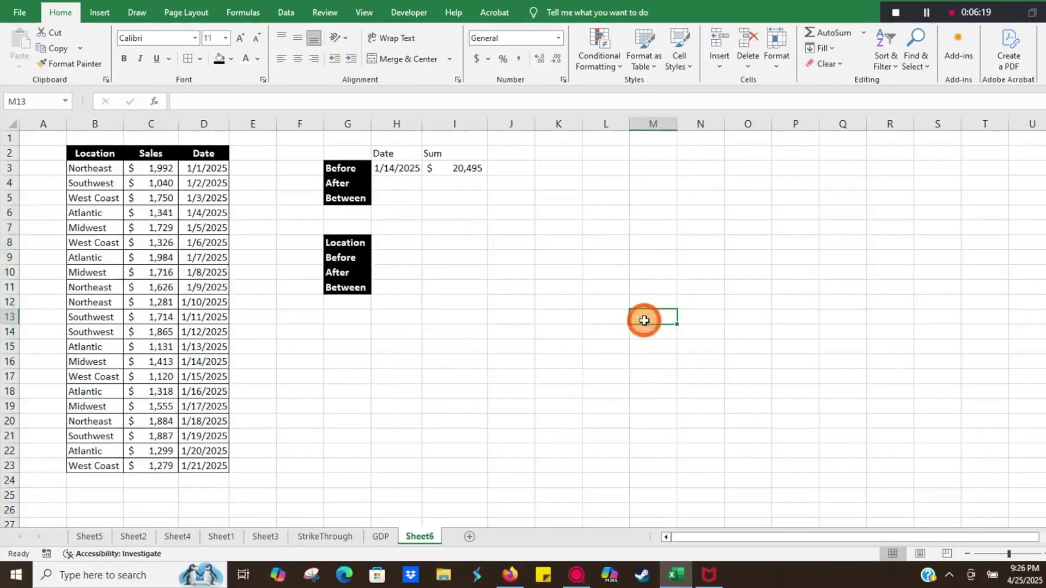
Step: Change the operator in the I3 formula to "<=" to include the Before date, and check the result against the sum of C3:C16
double_click(445, 169)
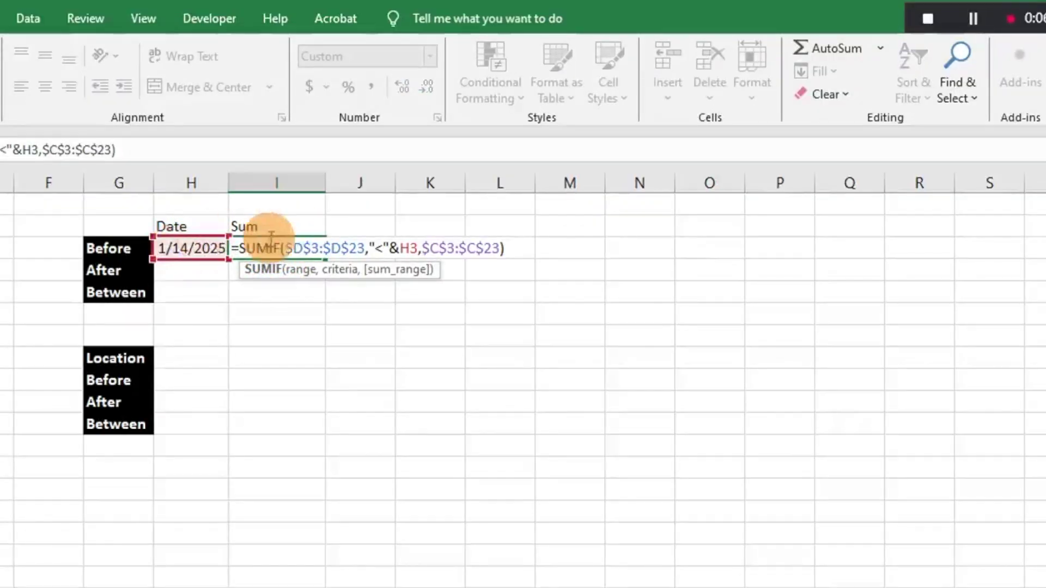
left_click(384, 247)
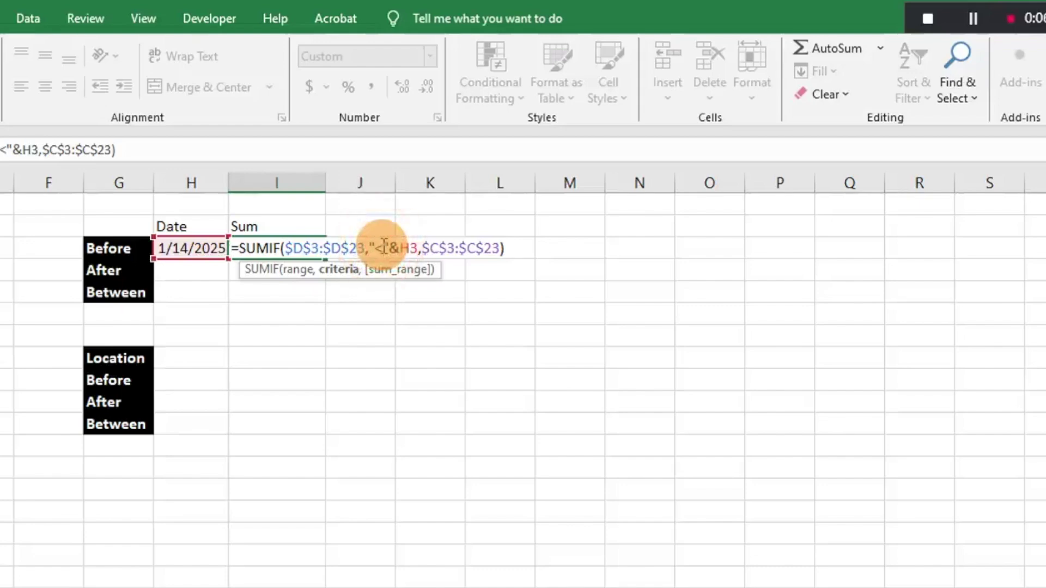
type("=")
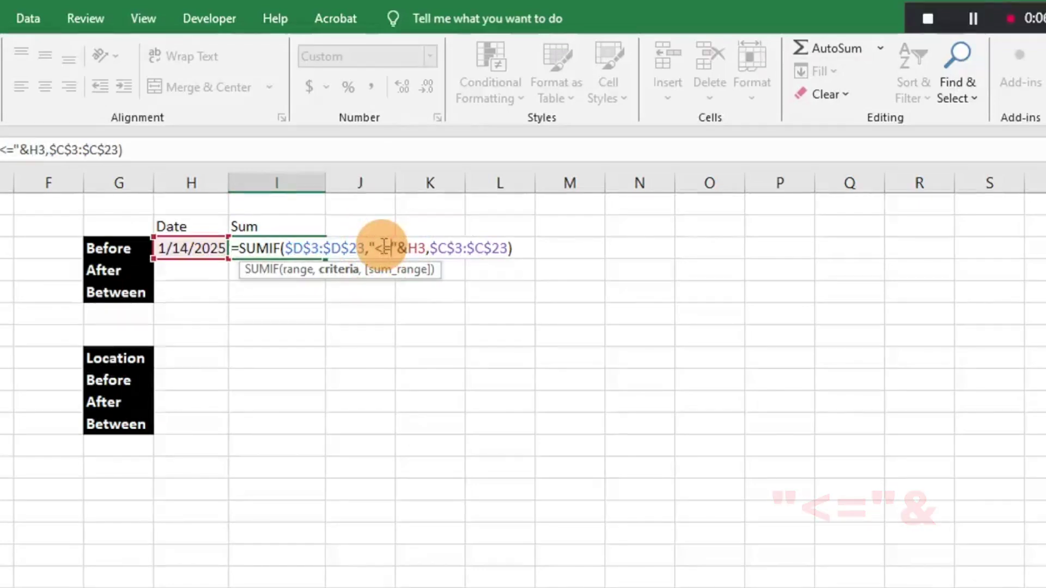
key("Return")
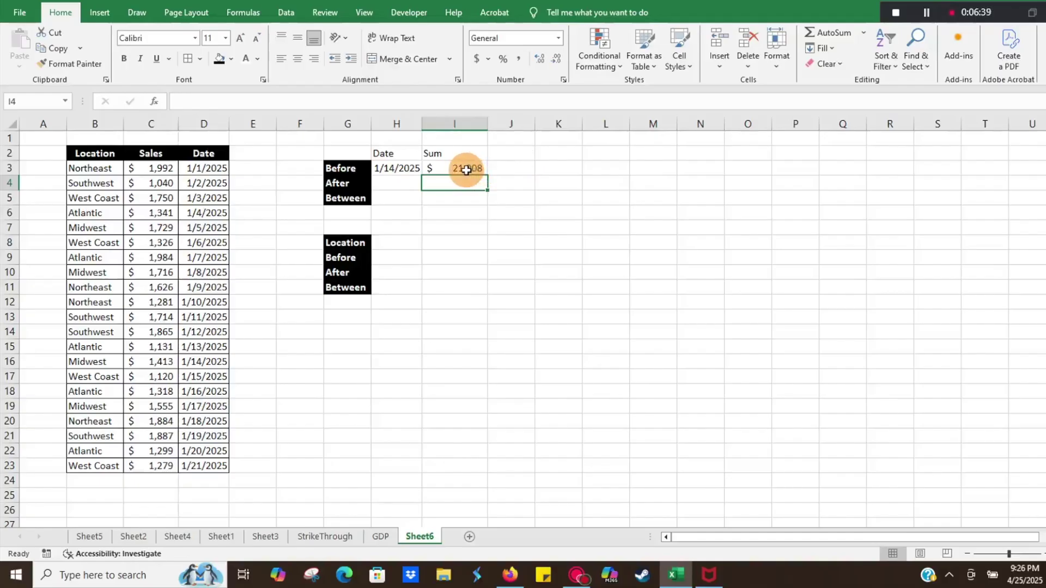
left_click_drag(158, 169, 157, 359)
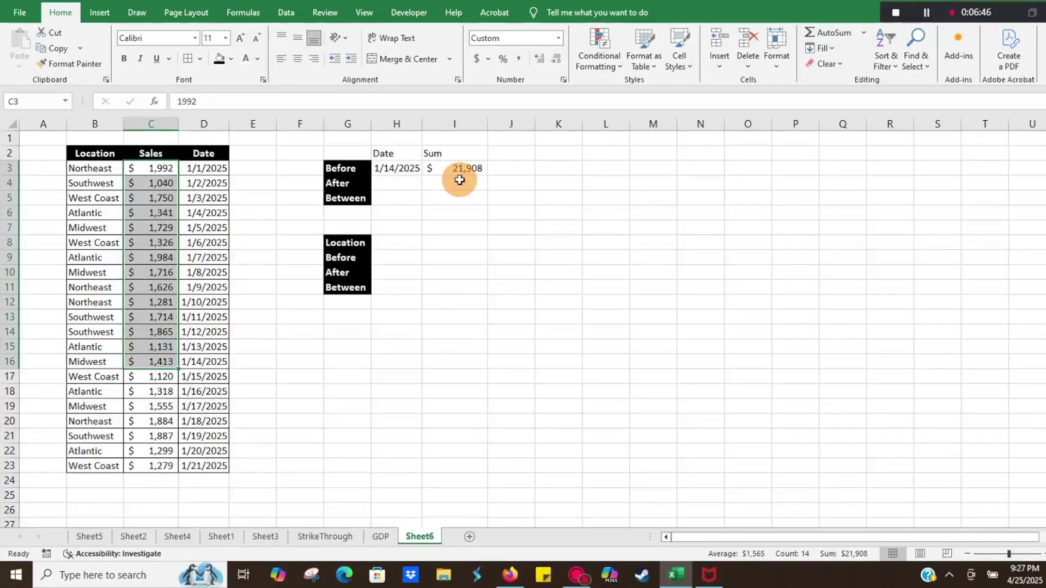
Step: Copy the Before date from H3 into H4 as the After date, 1/14/2025
left_click(395, 186)
type("1/")
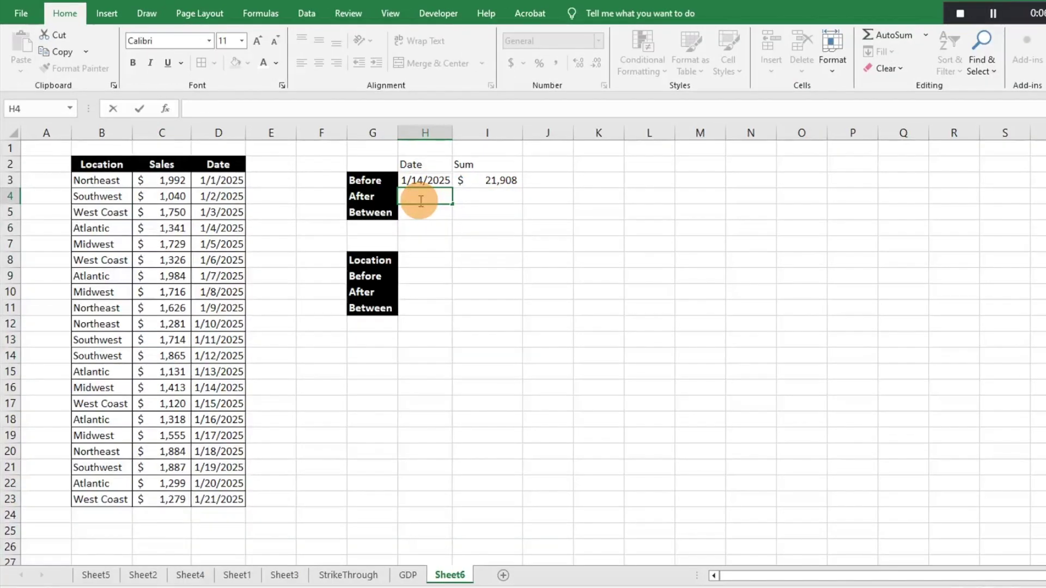
key("Up")
left_click(419, 201)
key("ctrl+v")
Step: Start a SUMIF formula in I4 for the After row with the absolute date range $D$3:$D$23
key("Right")
type("=sum")
key("Down")
key("Tab")
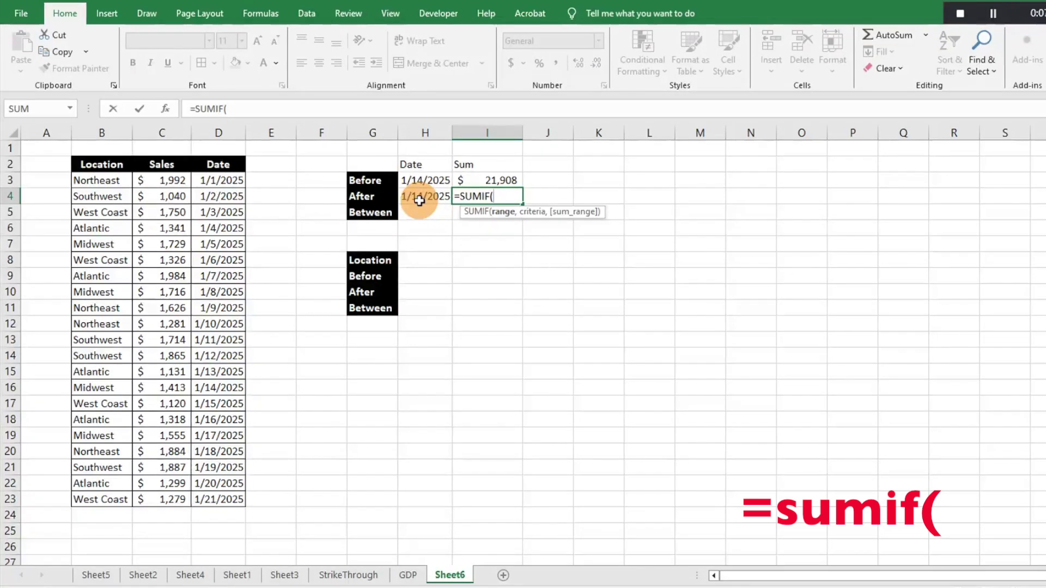
left_click(209, 182)
key("ctrl+shift+Down")
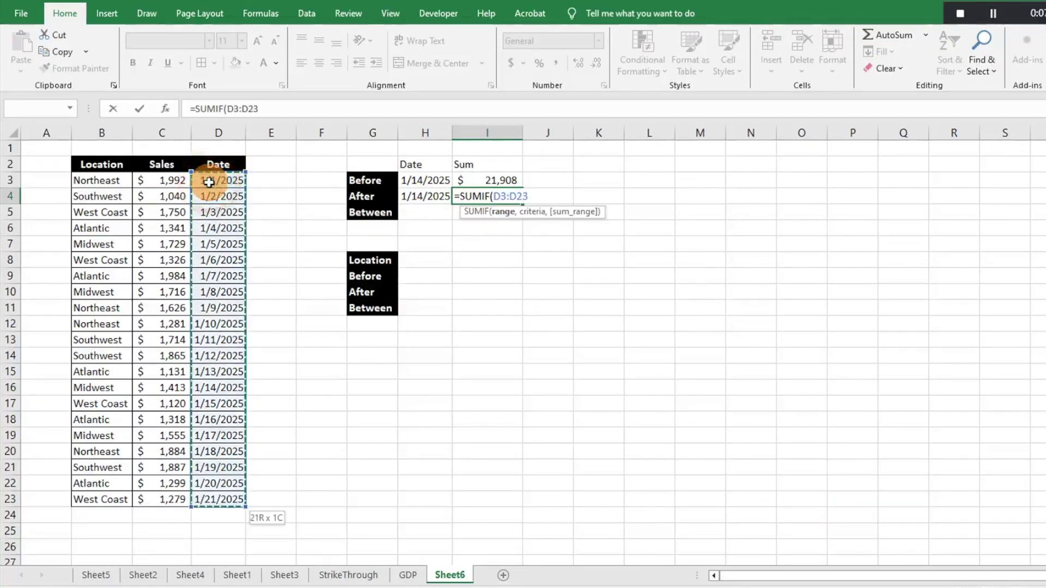
key("F4")
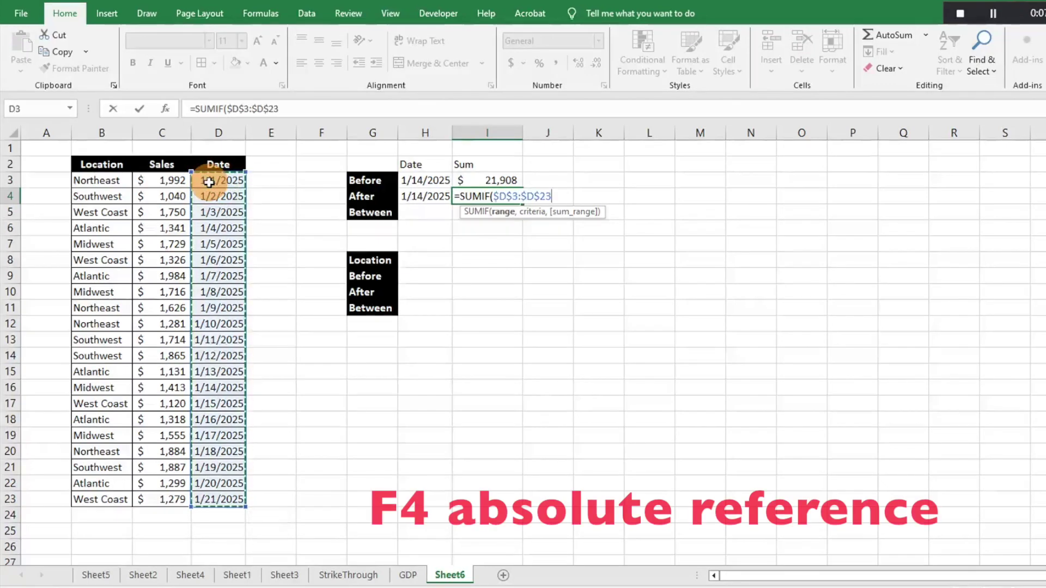
type(",")
Step: Set the criteria of the I4 SUMIF formula to ">"&H4
type("\"")
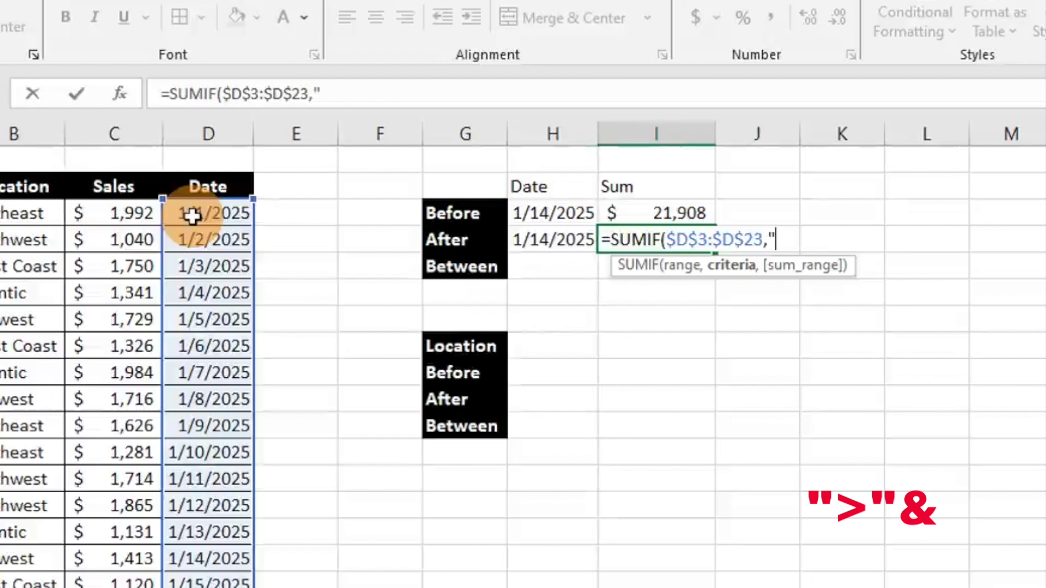
type(">")
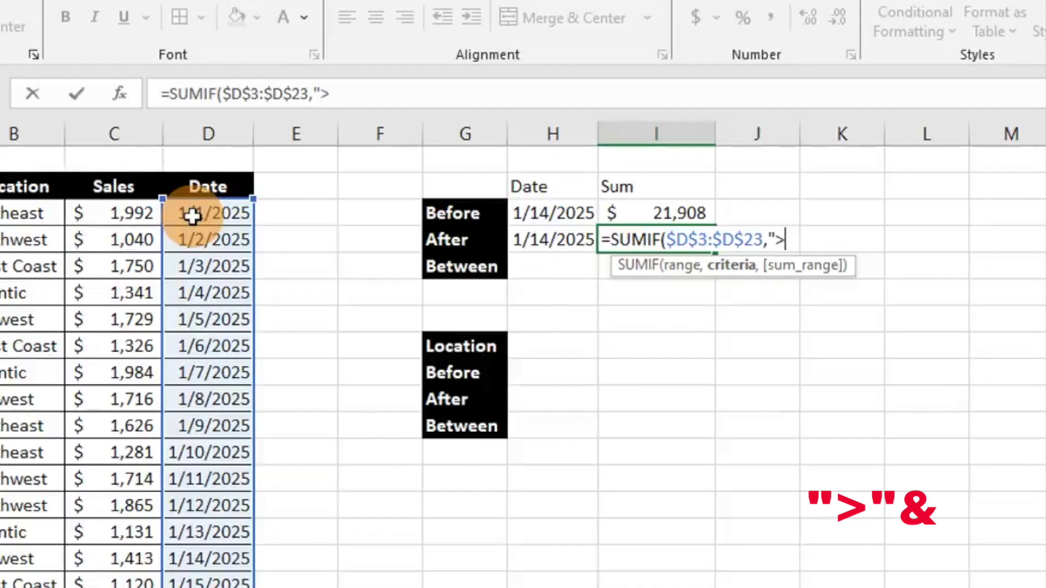
type("\"&")
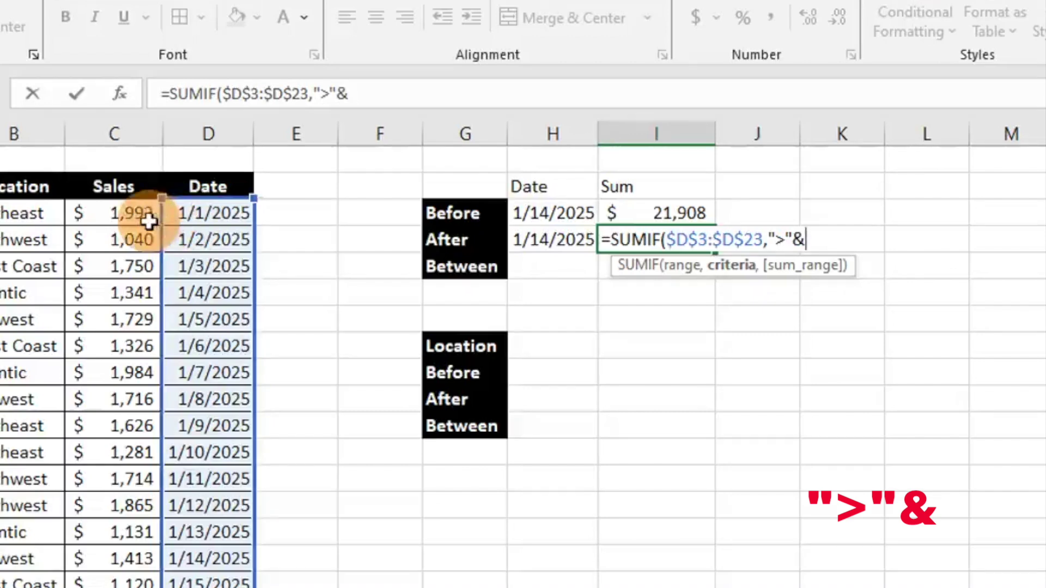
left_click(584, 237)
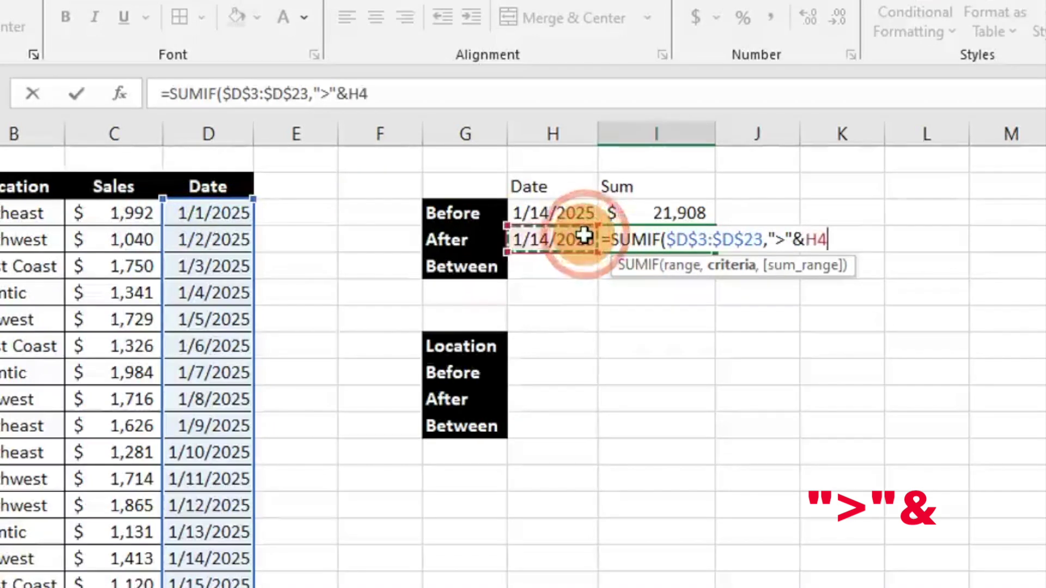
type(",")
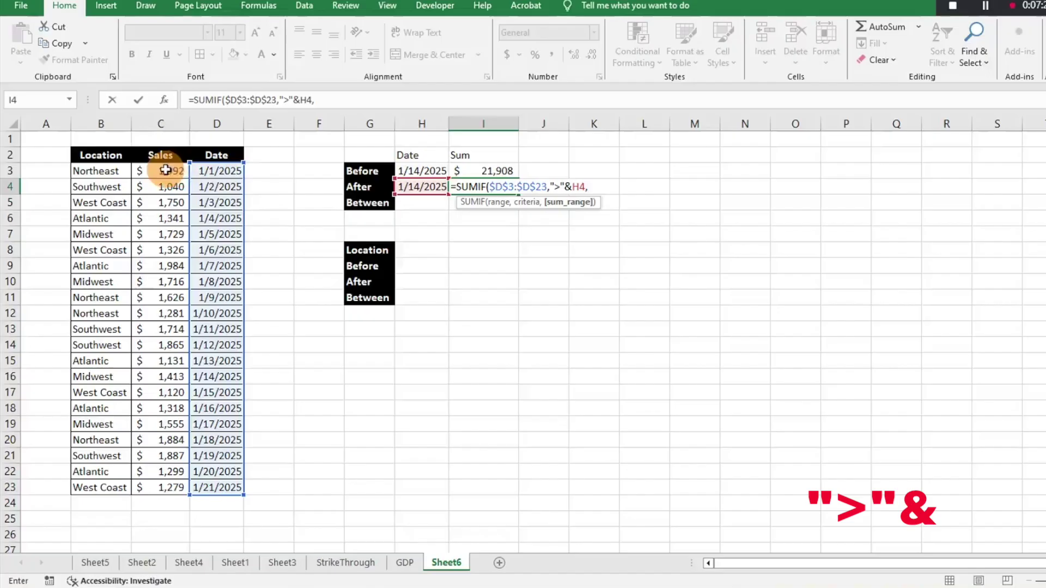
Step: Complete the I4 SUMIF formula with the absolute sum range $C$3:$C$23
left_click(119, 213)
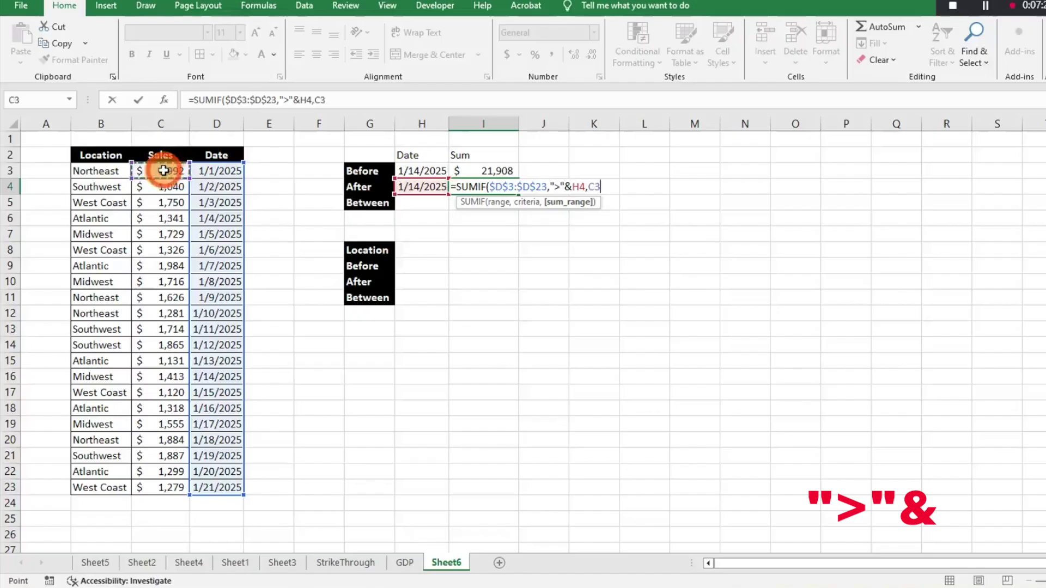
key("ctrl+shift+Down")
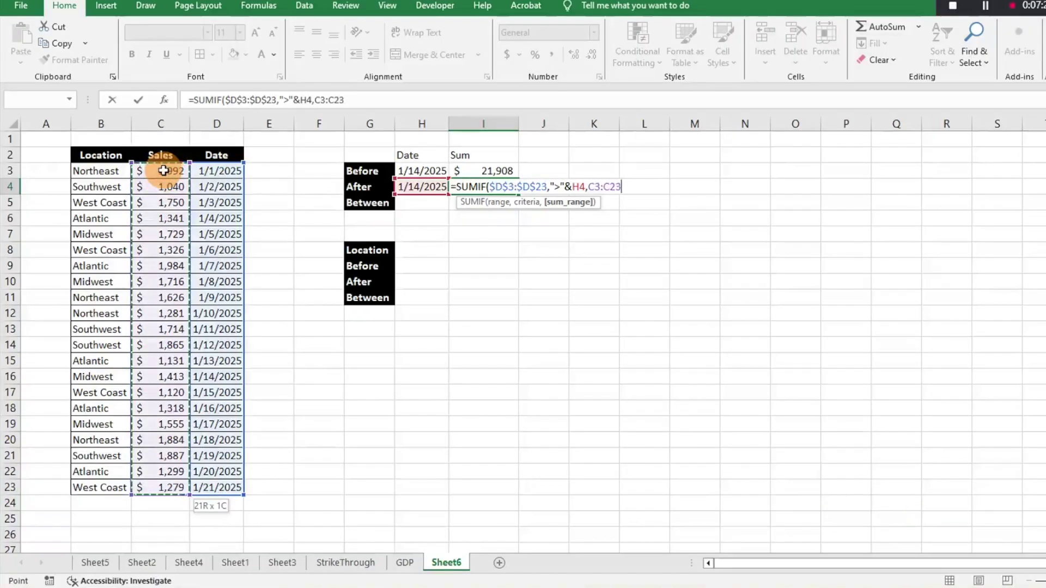
key("F4")
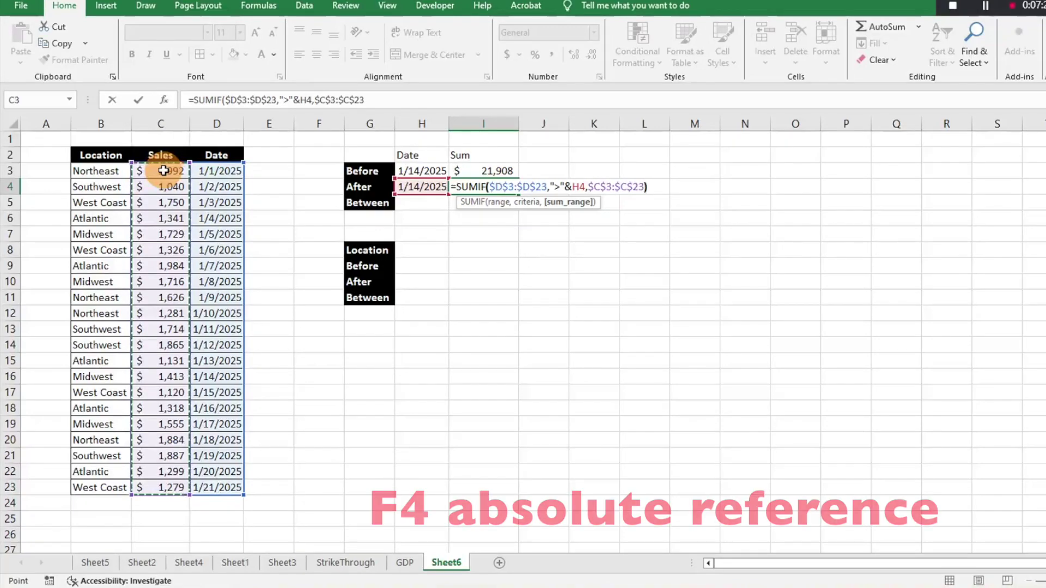
type(")")
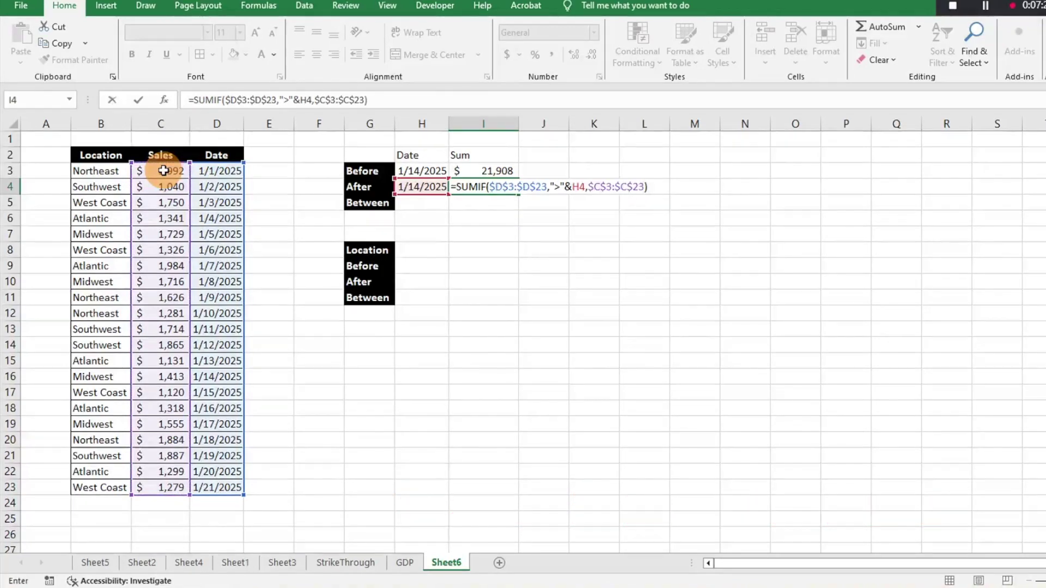
key("Return")
Step: Copy the currency formatting of I3 to I4, and check the After result against the sum of C17:C23
left_click(480, 171)
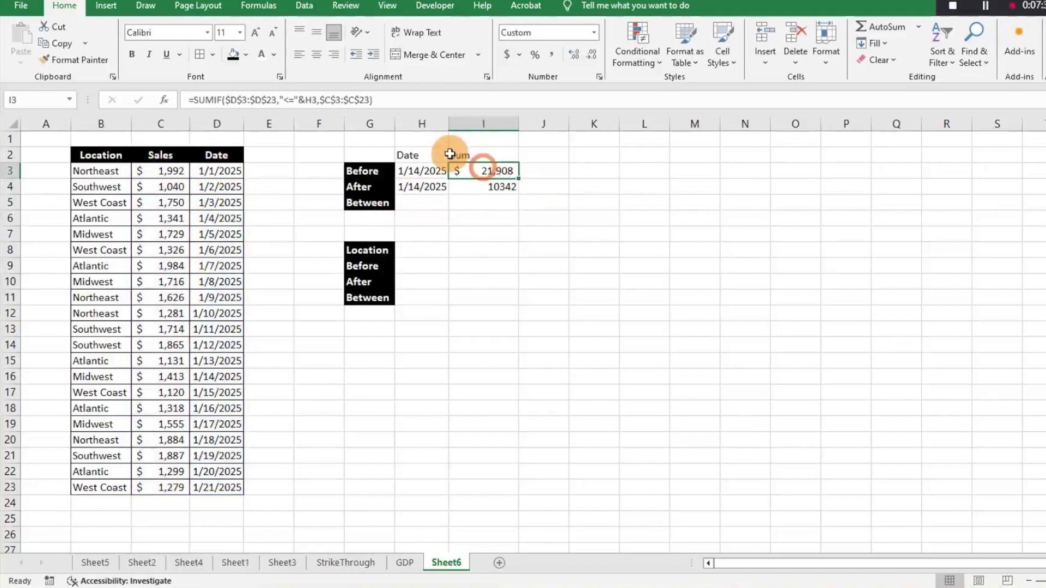
left_click(109, 70)
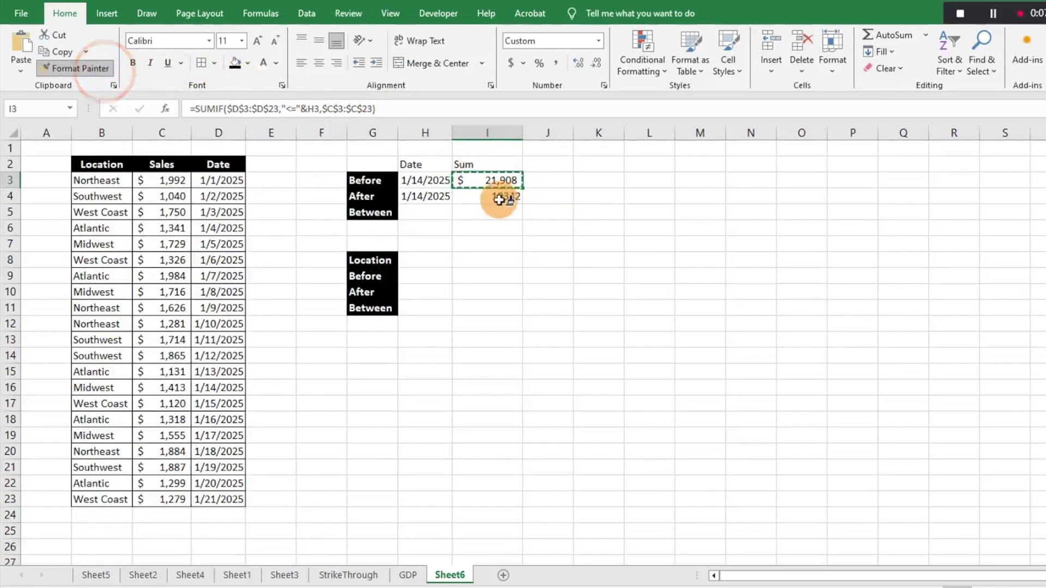
left_click(497, 197)
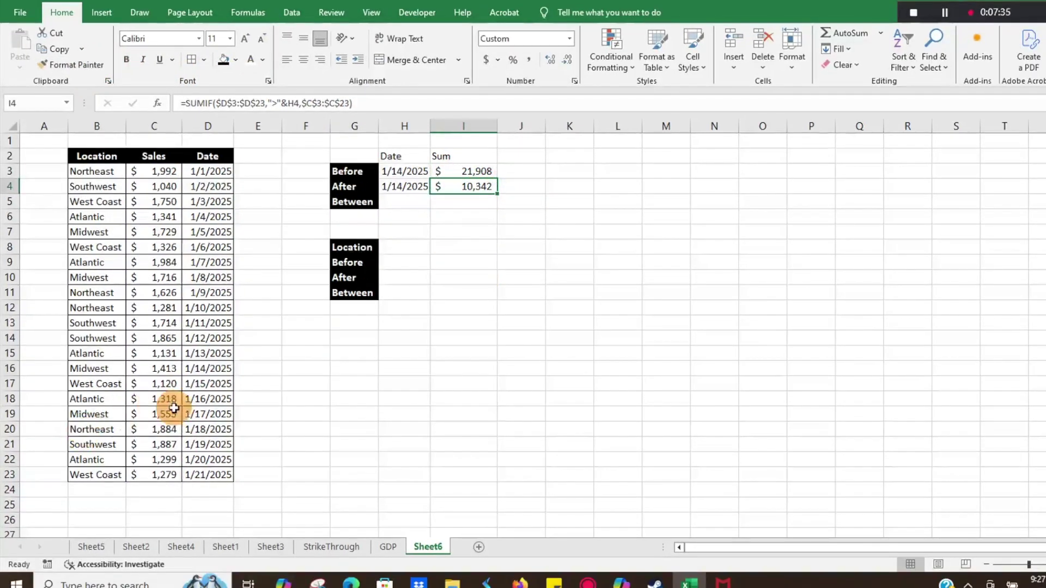
left_click_drag(157, 388, 156, 470)
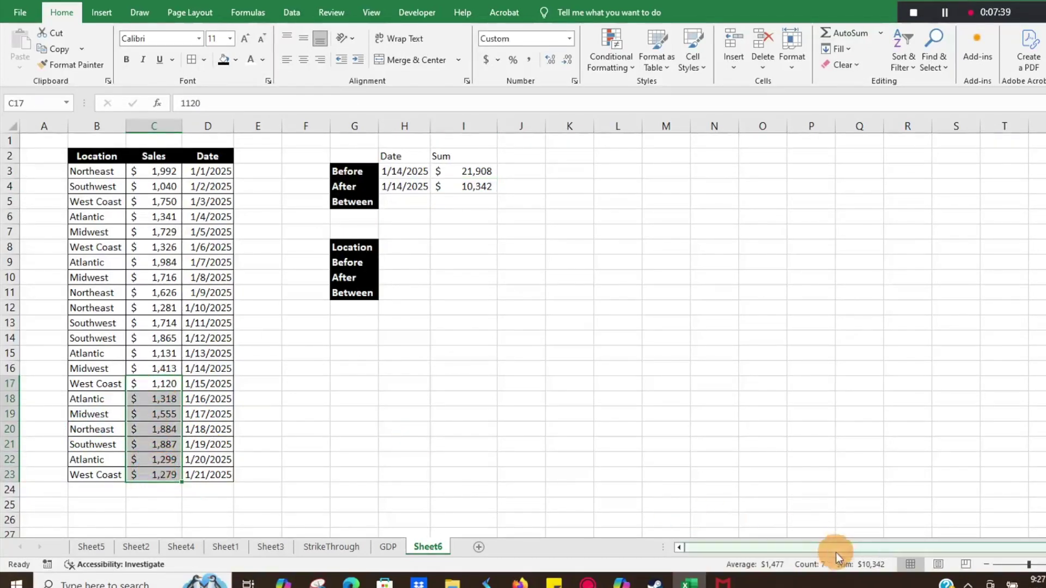
Step: Change the operator in the I4 formula to ">=" to include the After date, and check the result against the sum of C16:C23
left_click(453, 186)
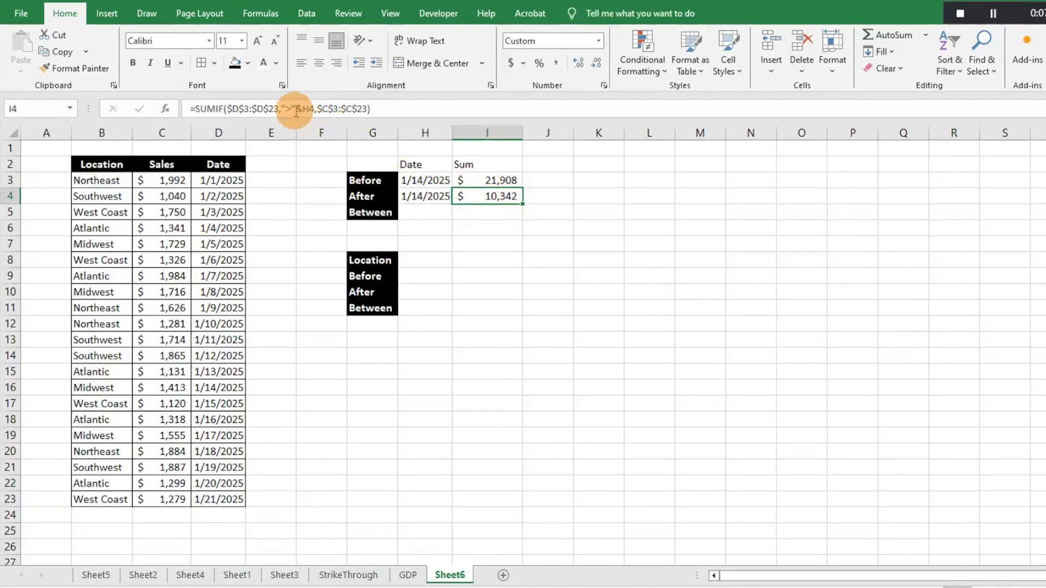
left_click(296, 111)
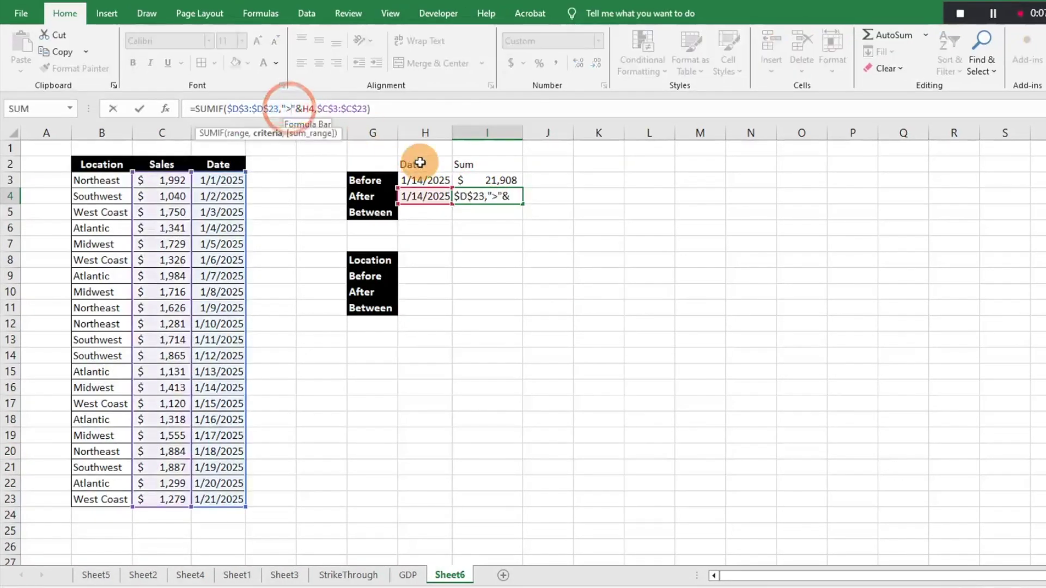
type("=")
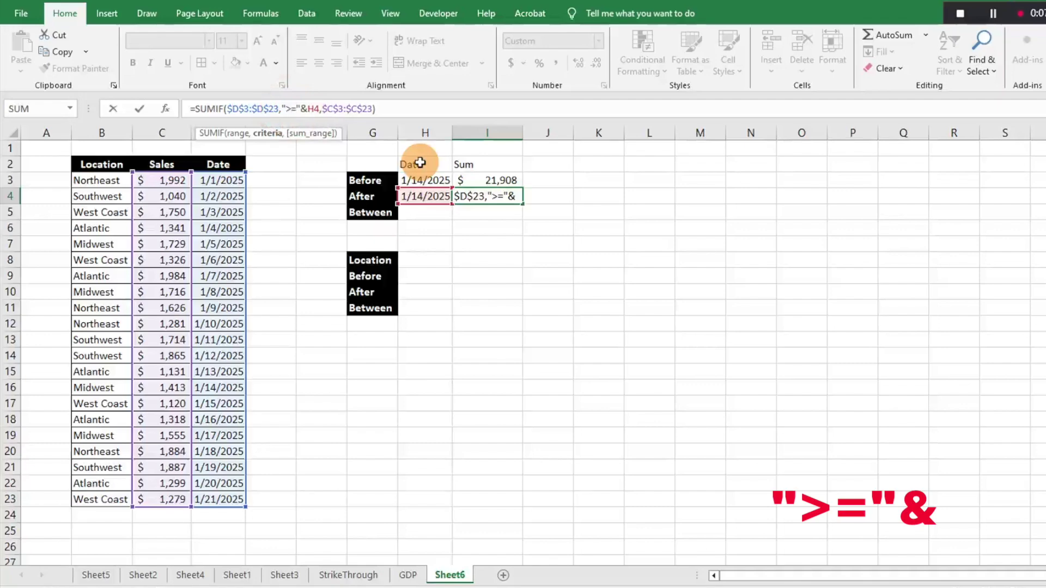
key("Return")
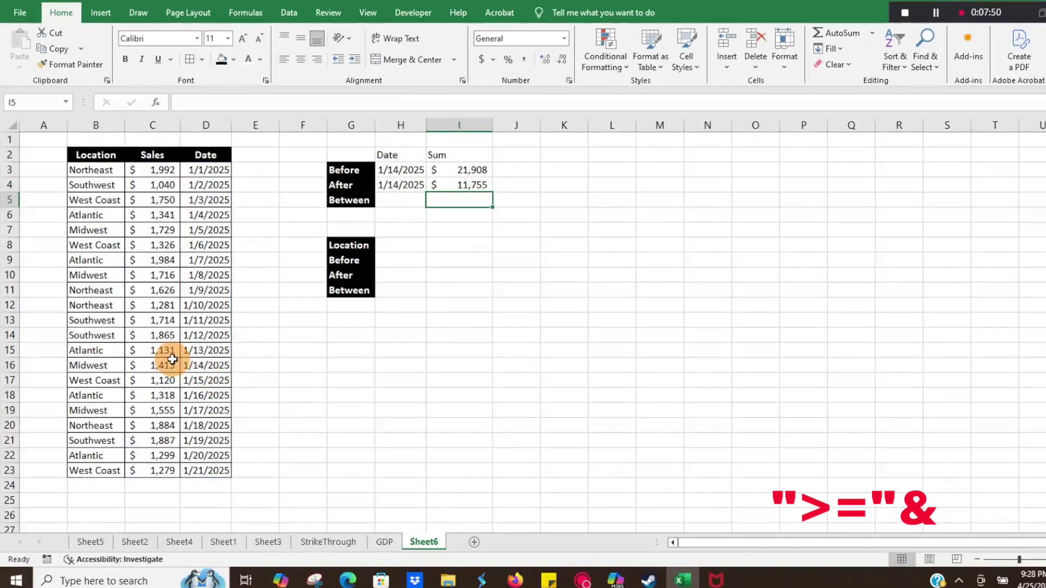
left_click_drag(172, 359, 153, 470)
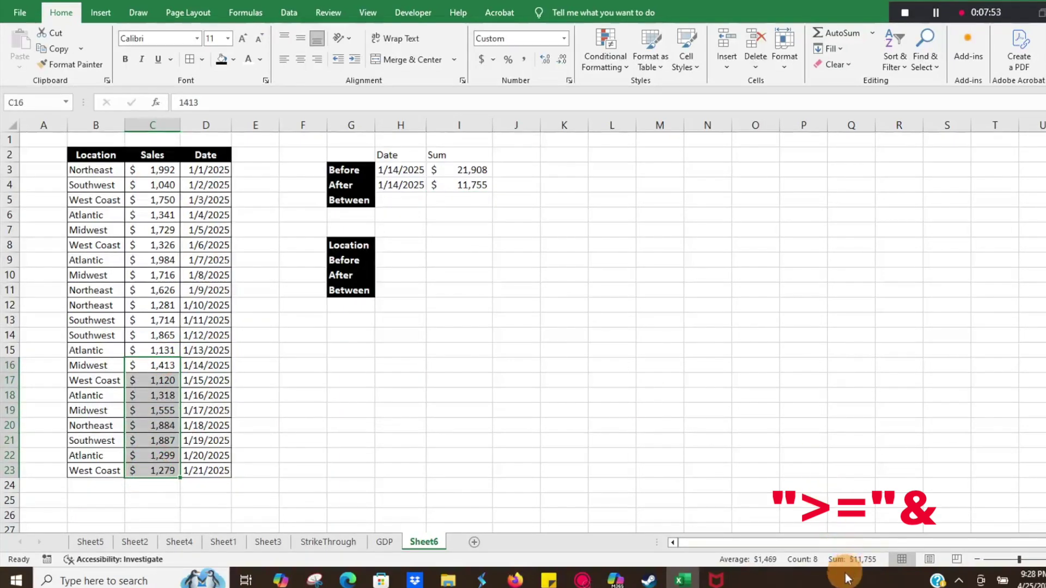
left_click(431, 309)
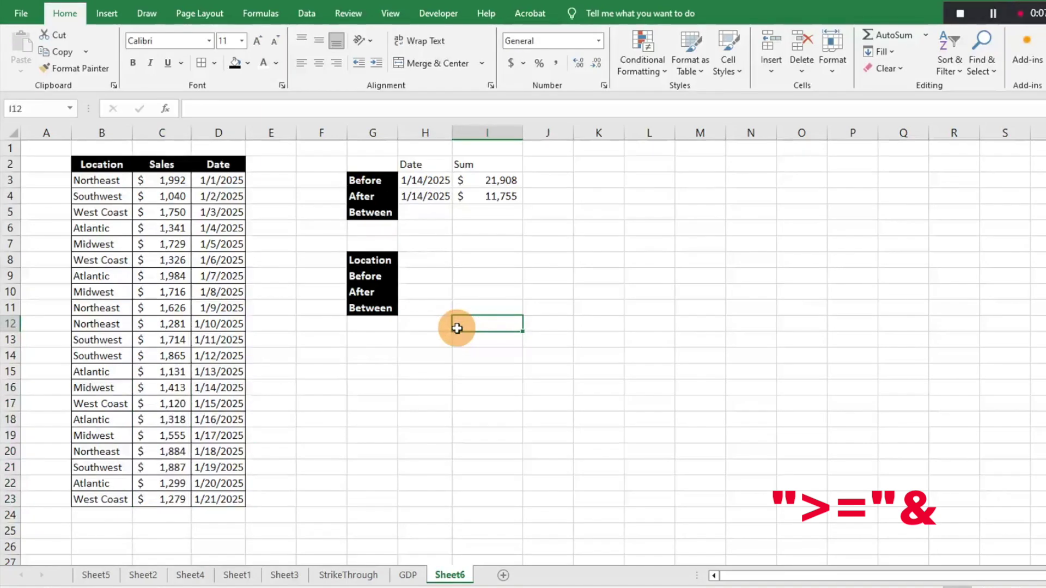
Step: Move the Sum heading and its two results from I2:I4 to J2:J4
left_click_drag(477, 163, 480, 196)
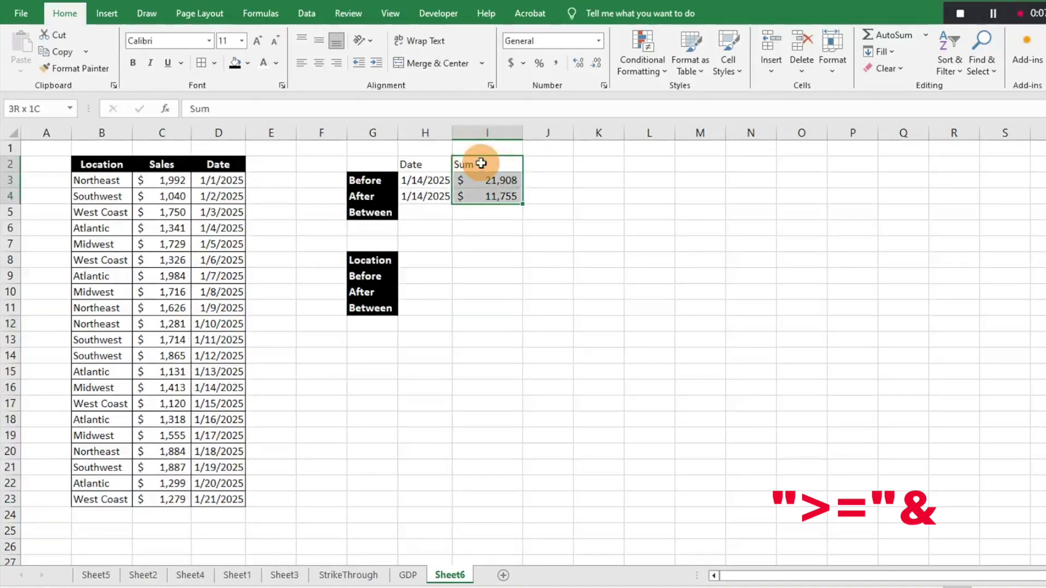
key("ctrl+c")
key("Right")
key("ctrl+v")
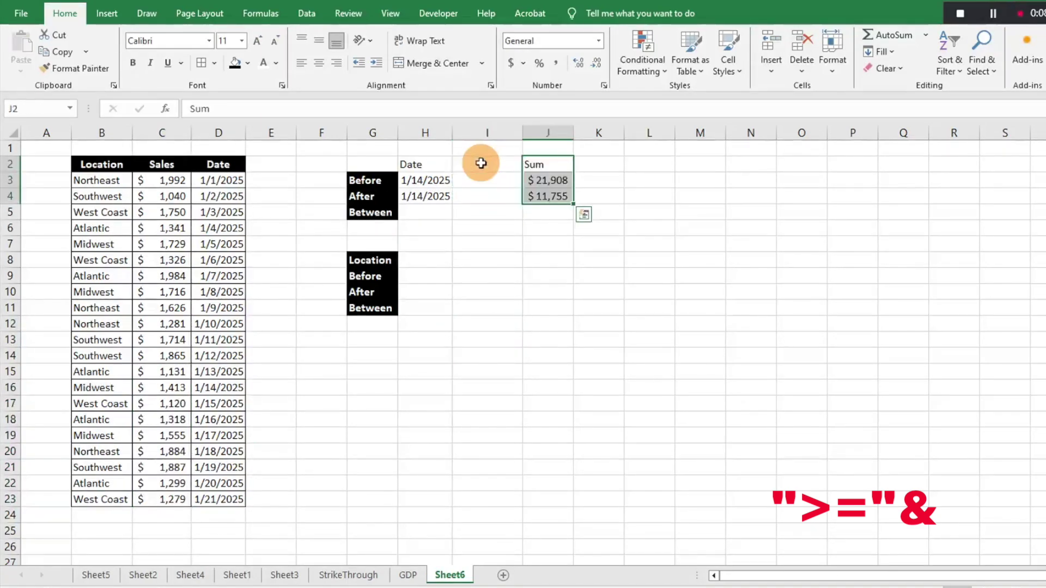
Step: Enter the Between dates 1/7/2025 in H5 and 1/14/2025 in I5
left_click(437, 210)
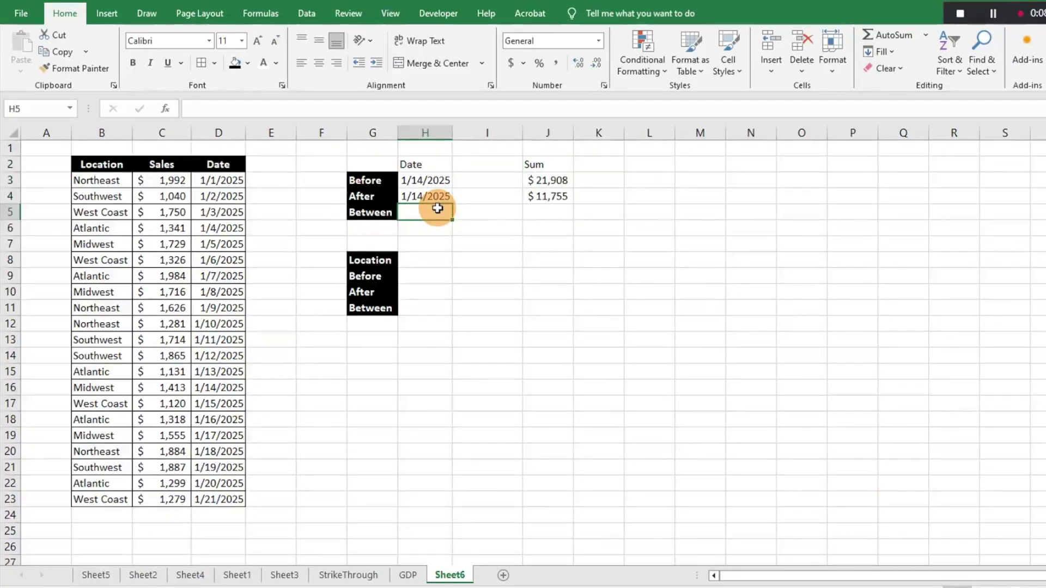
type("1/7/2025")
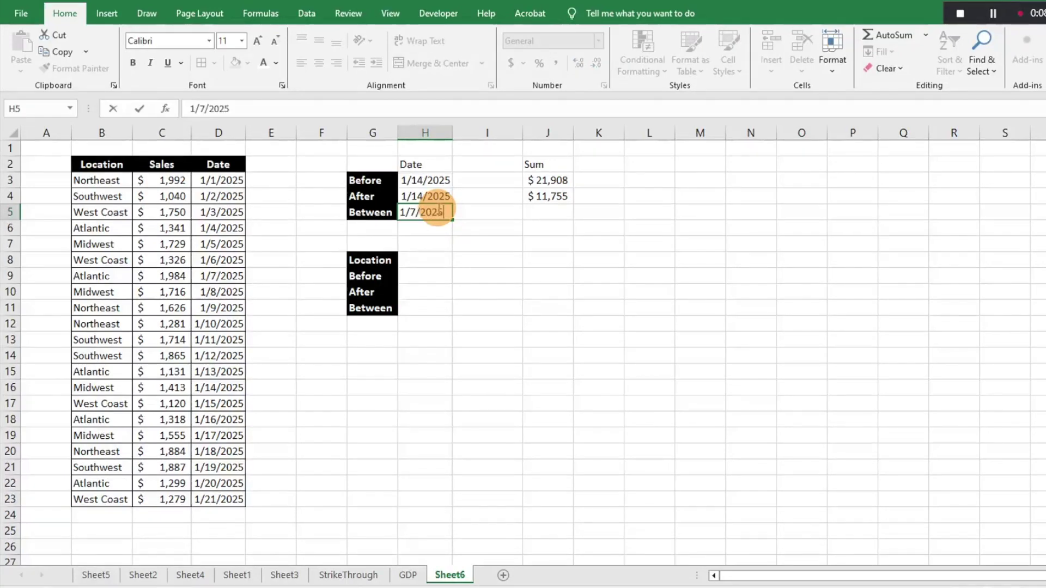
key("Tab")
type("1/14")
type("2025")
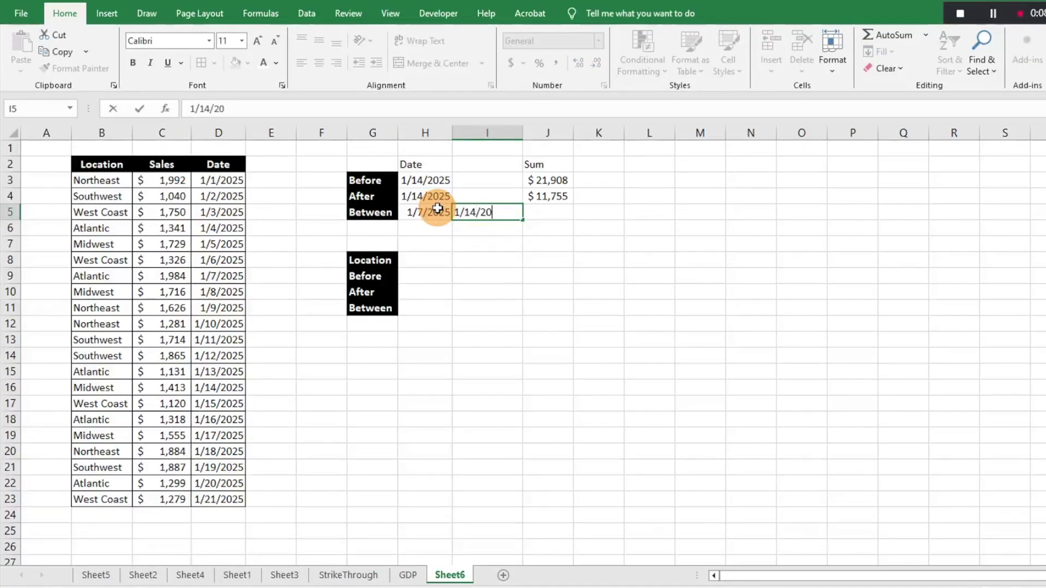
Step: Start a SUMIFS formula in J5 for the Between row with the absolute sum range $C$3:$C$23
left_click(567, 215)
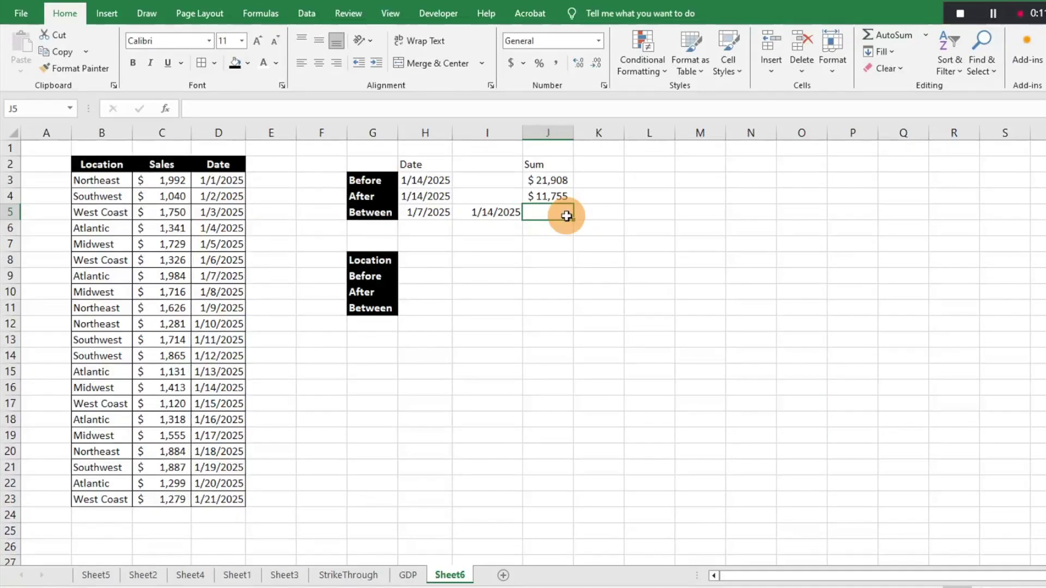
type("=su")
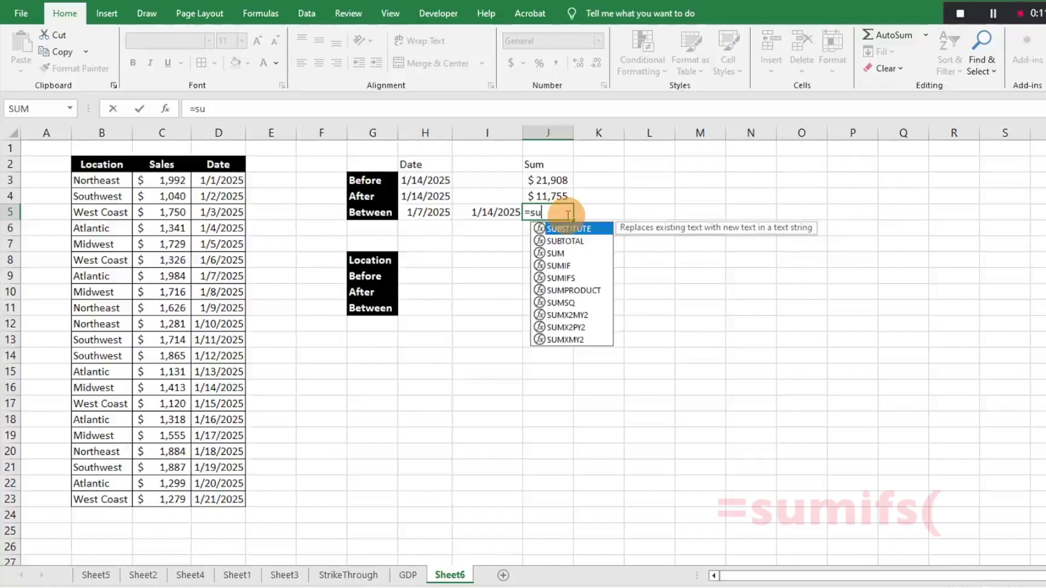
type("mifs")
key("Tab")
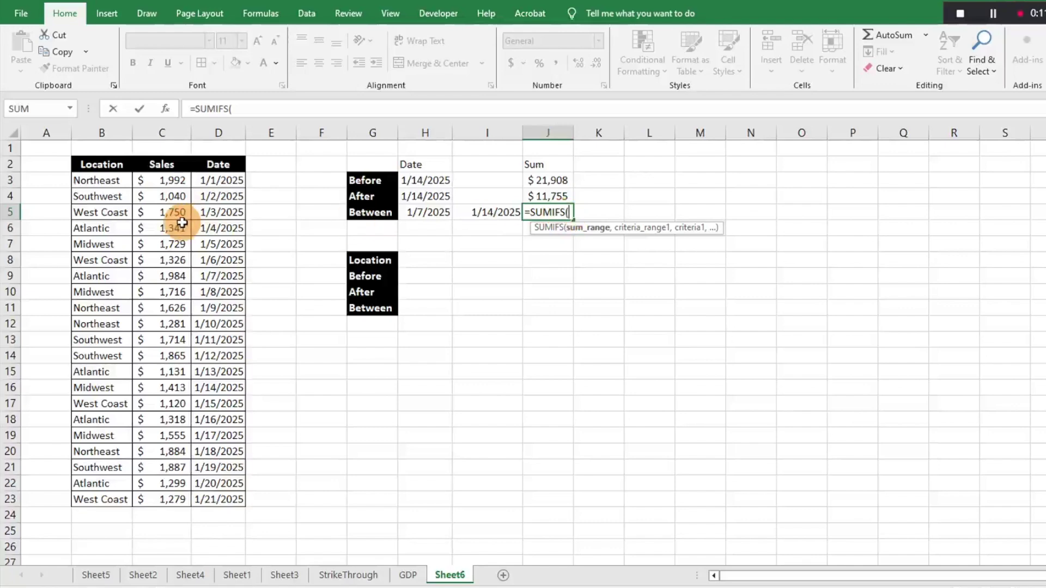
left_click(171, 180)
key("ctrl+shift+Down")
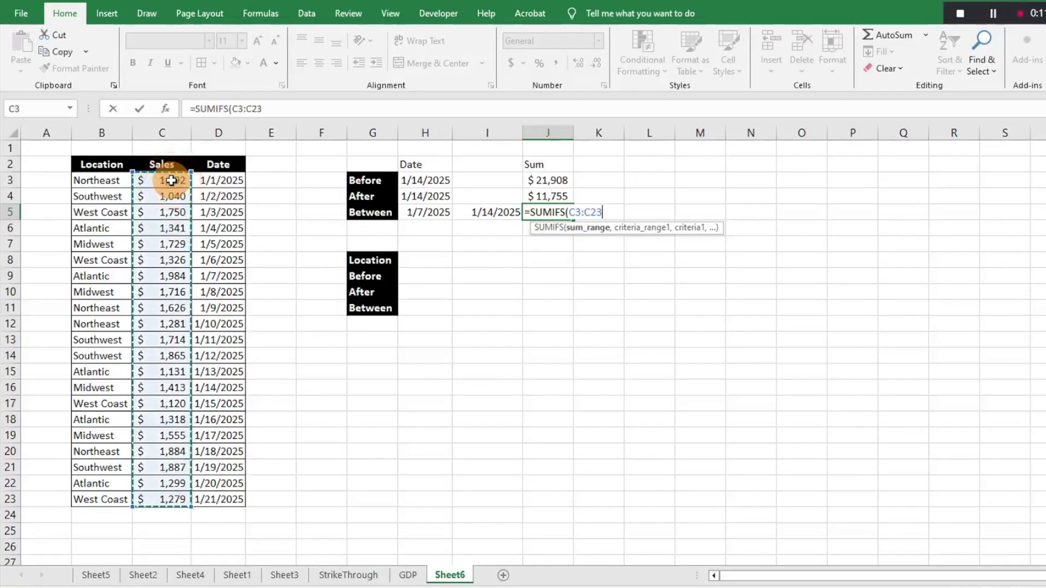
key("F4")
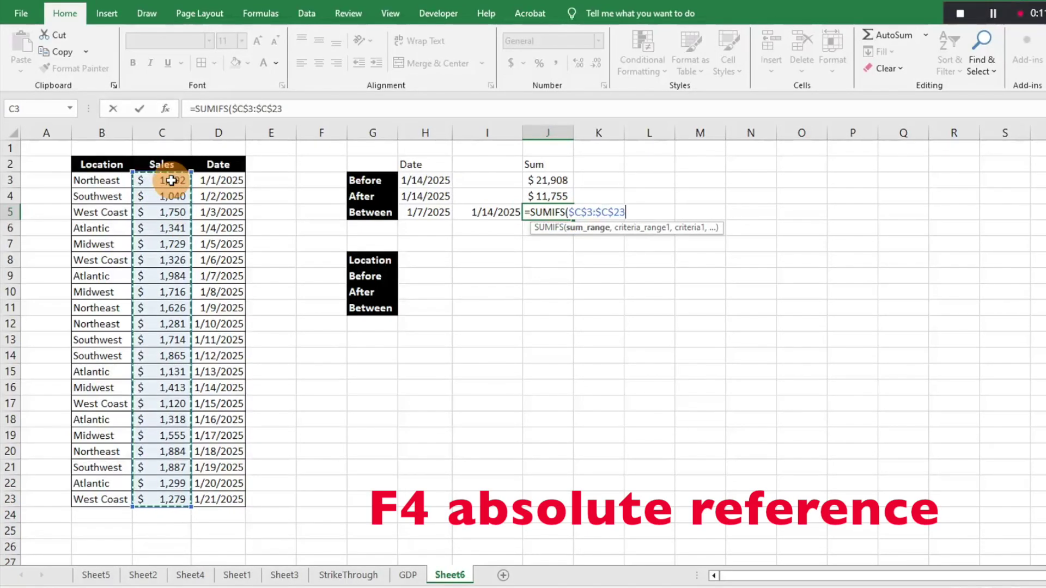
type(",")
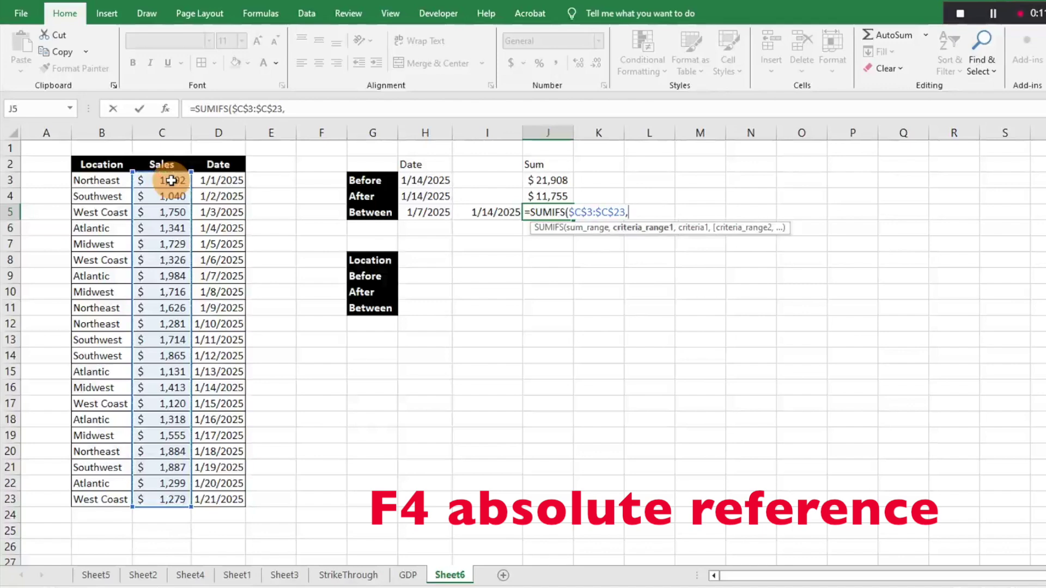
Step: Add the first condition to the J5 SUMIFS formula: criteria range $D$3:$D$23 with criteria ">"&H5
left_click(234, 179)
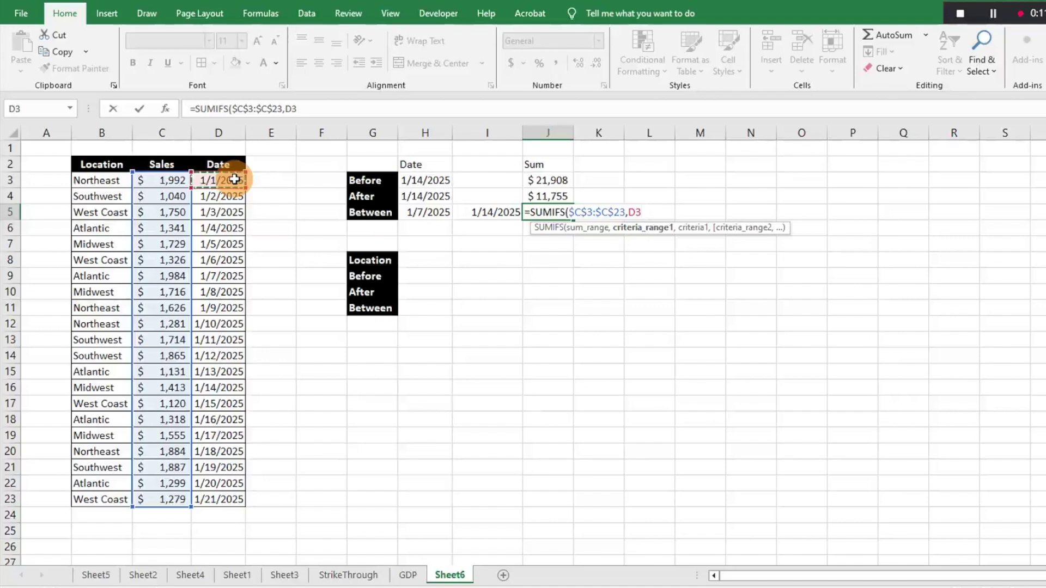
key("ctrl+shift+Down")
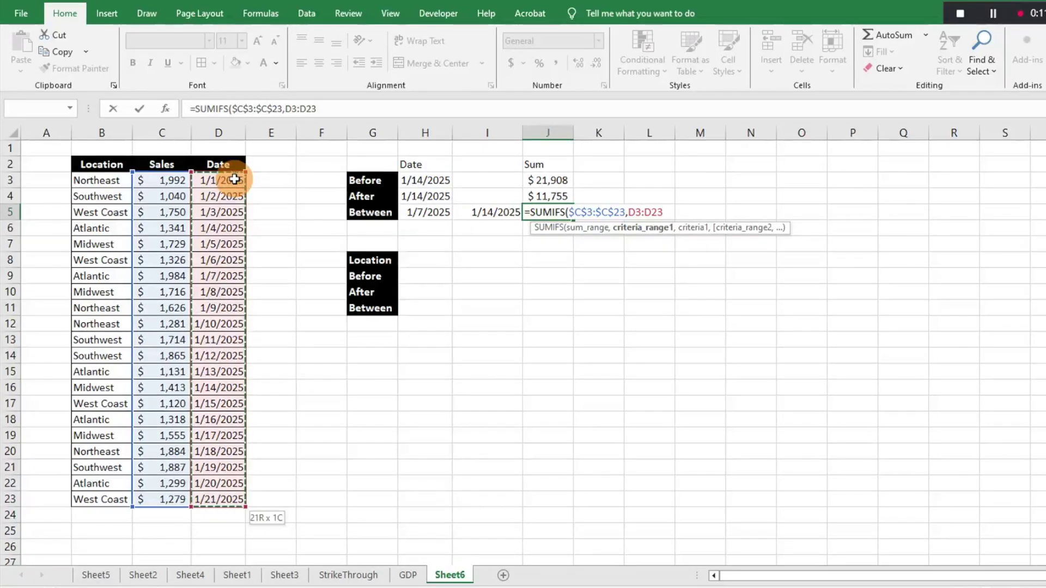
key("F4")
type(",\">")
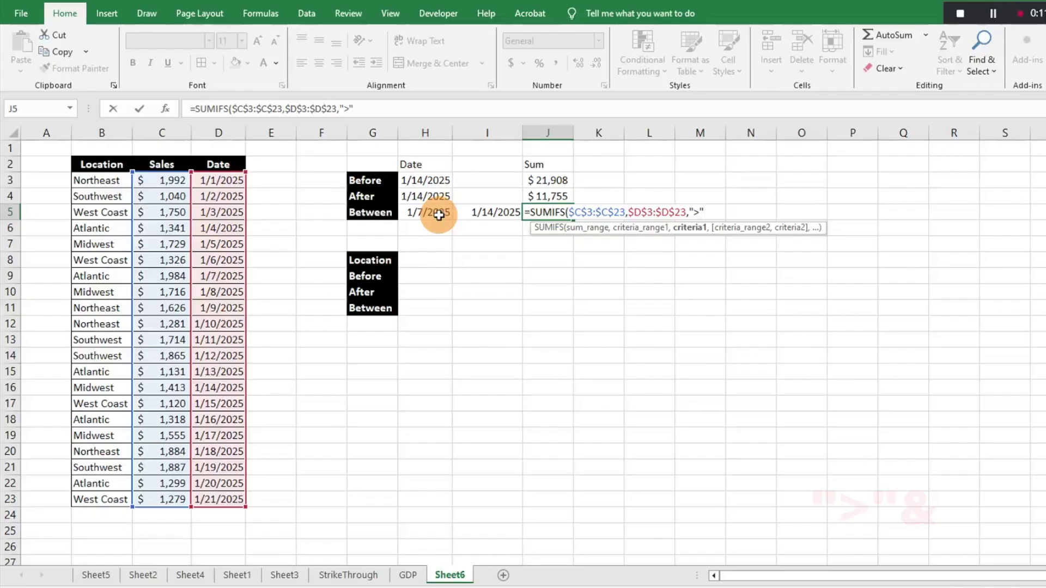
type("&")
left_click(434, 214)
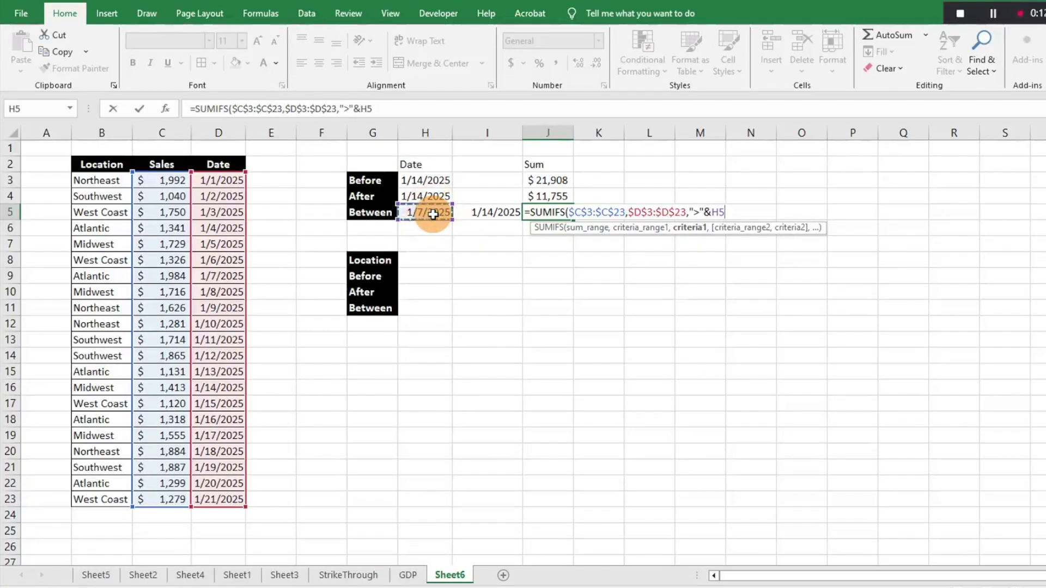
type(",")
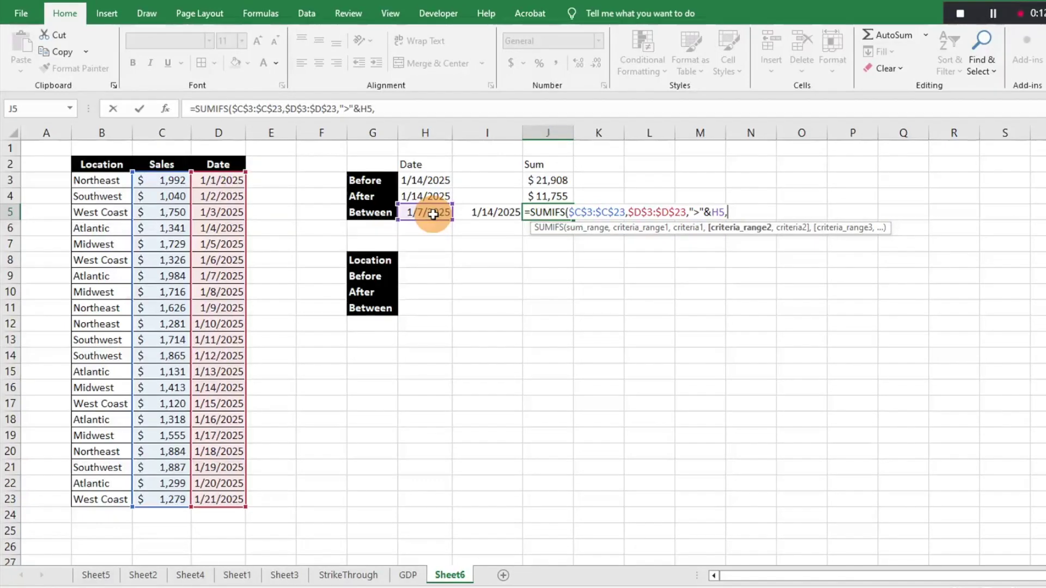
Step: Complete the J5 SUMIFS formula with the second criteria range $D$3:$D$23 and criteria "<"&I5
left_click_drag(219, 177, 218, 500)
key("F4")
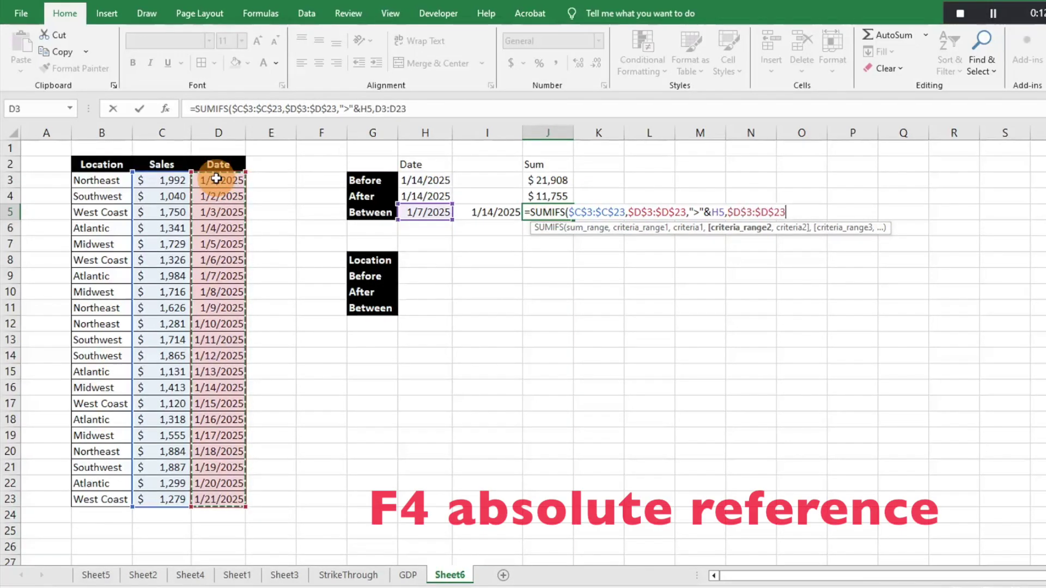
type(",")
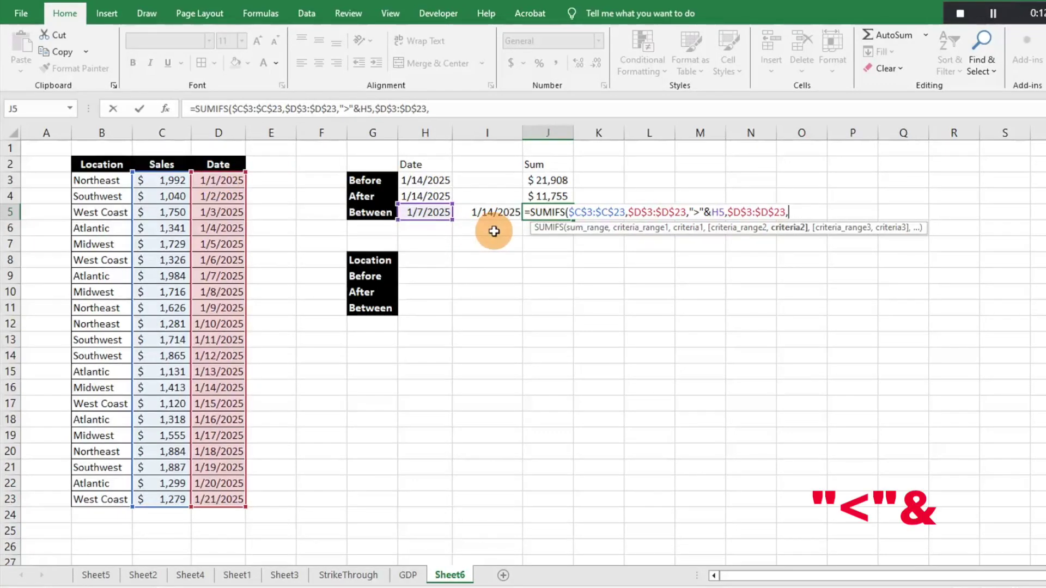
type("\"<")
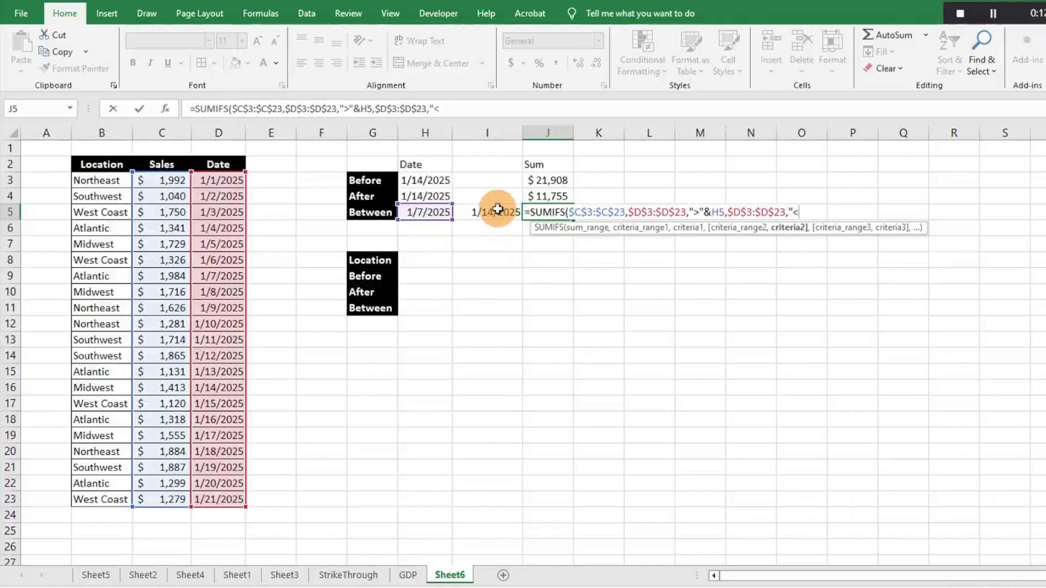
type("\"&")
left_click(498, 209)
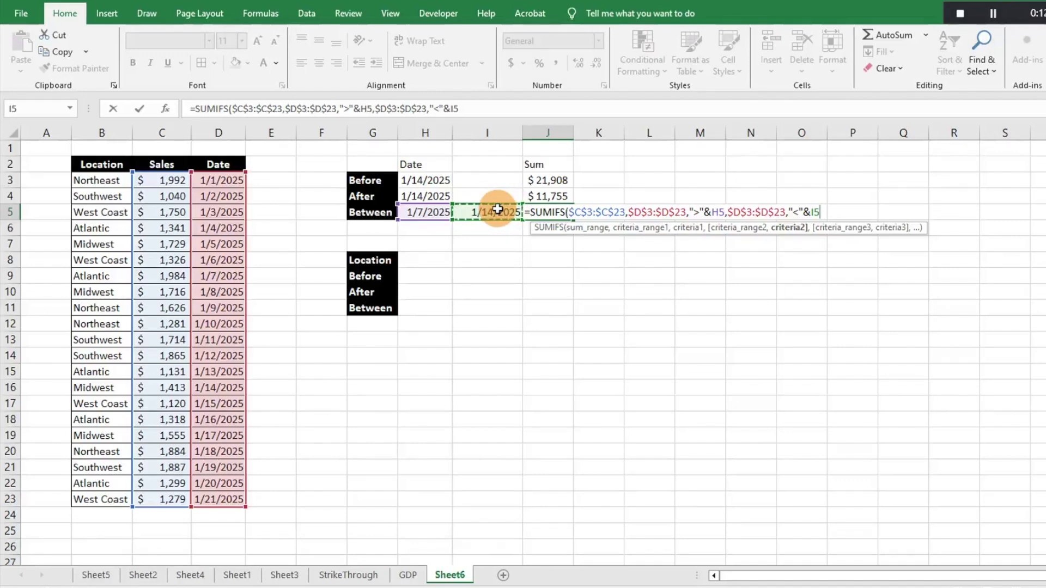
type(")")
key("Return")
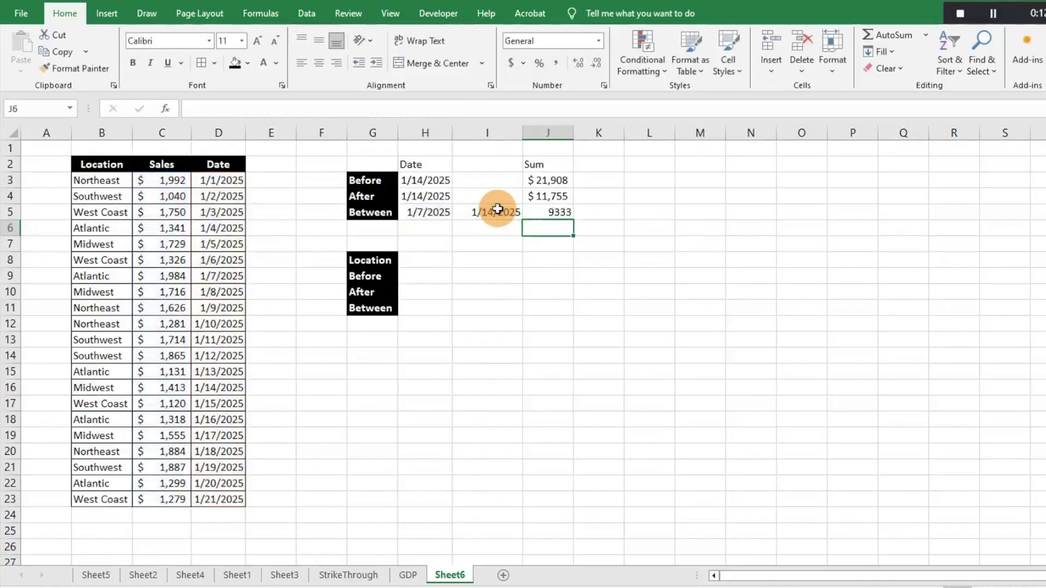
Step: Copy the currency number format from J3 to the Between sum in J5
left_click(533, 210)
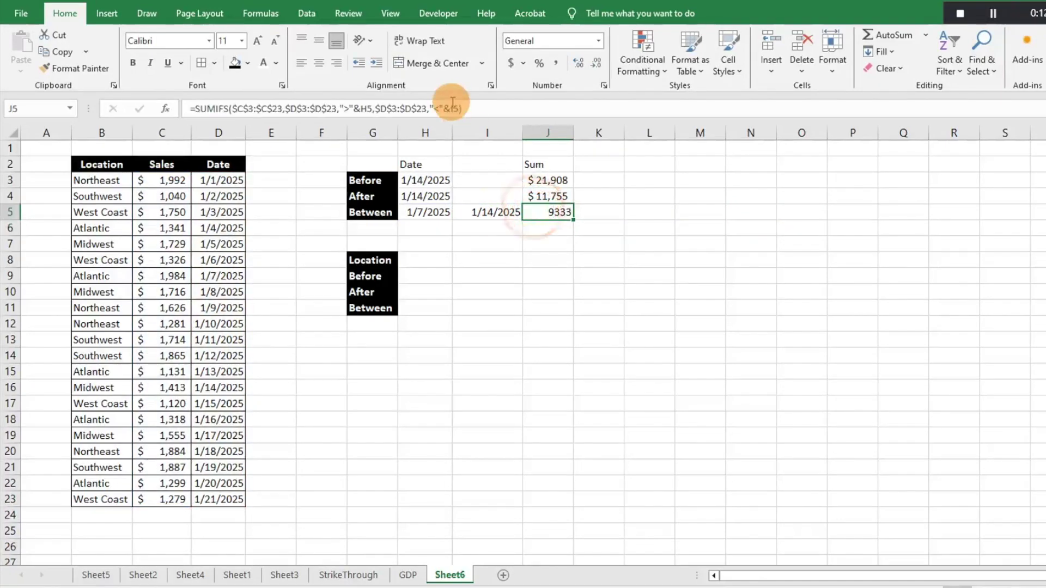
left_click(548, 179)
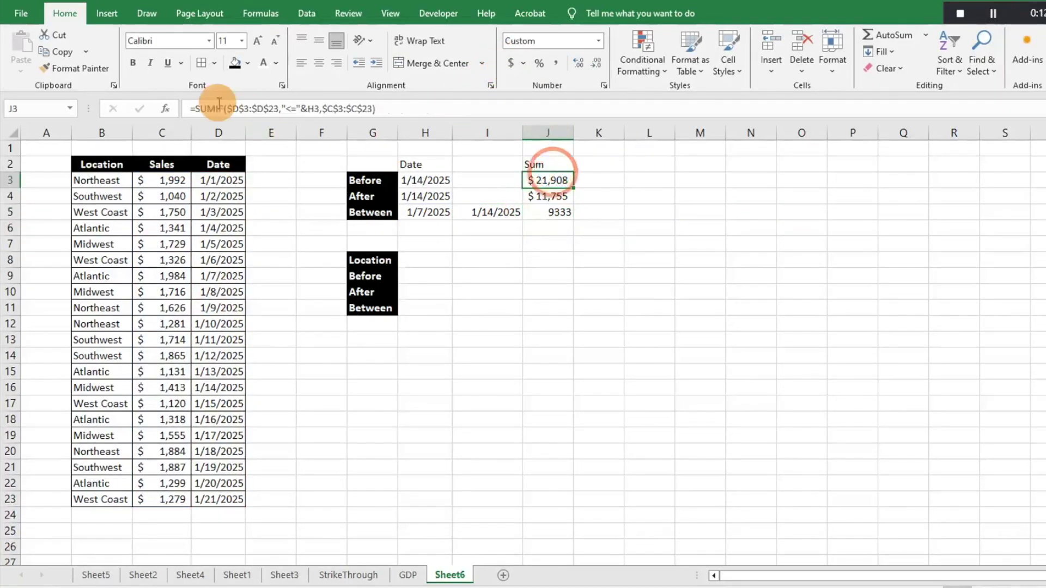
left_click(67, 68)
left_click(549, 209)
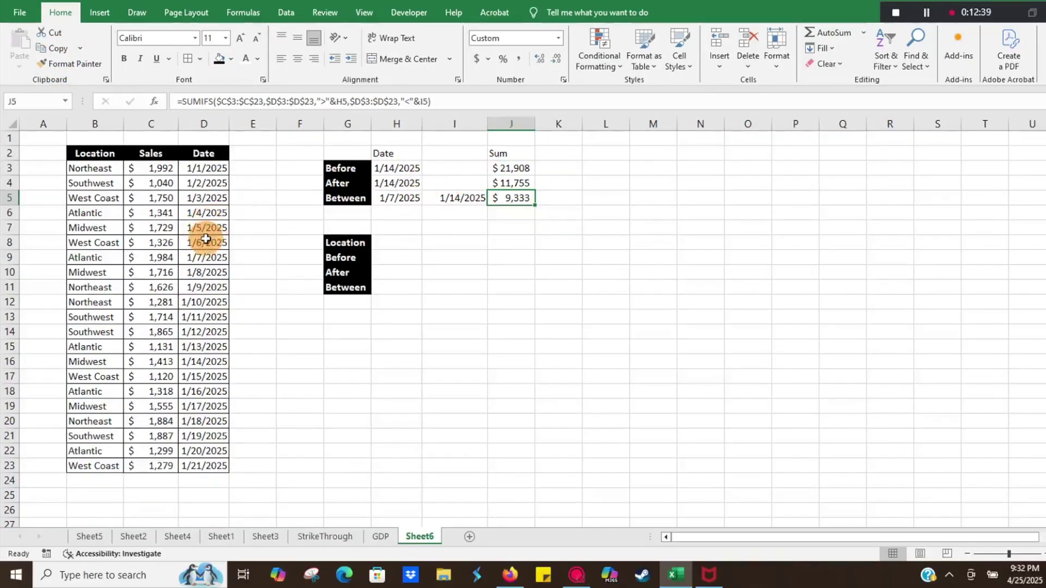
Step: Check the J5 result by selecting the sales in C10:C15, dated between 1/7/2025 and 1/14/2025 exclusive
left_click(158, 272)
left_click(203, 257)
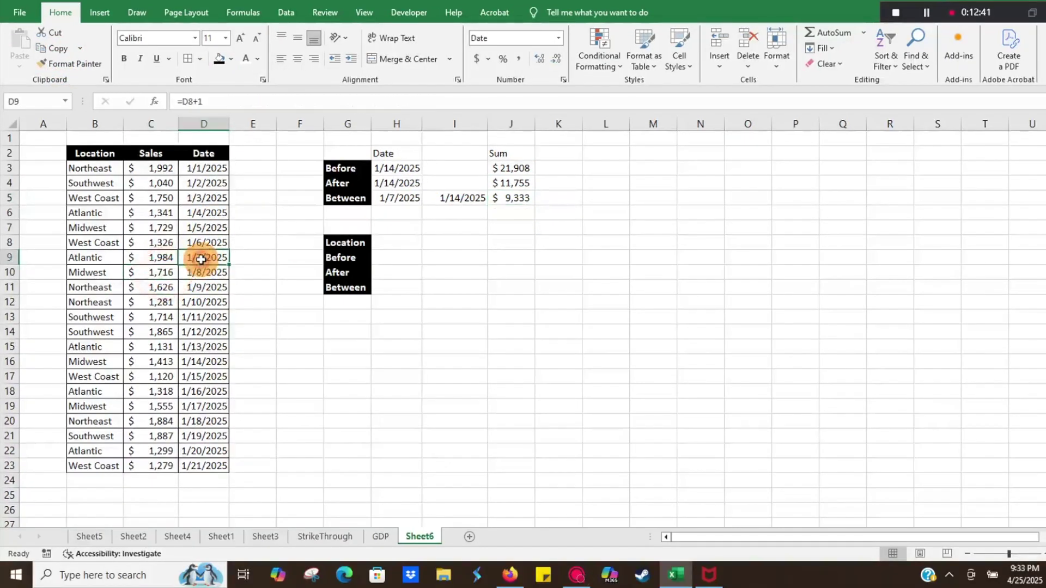
left_click_drag(163, 274, 165, 343)
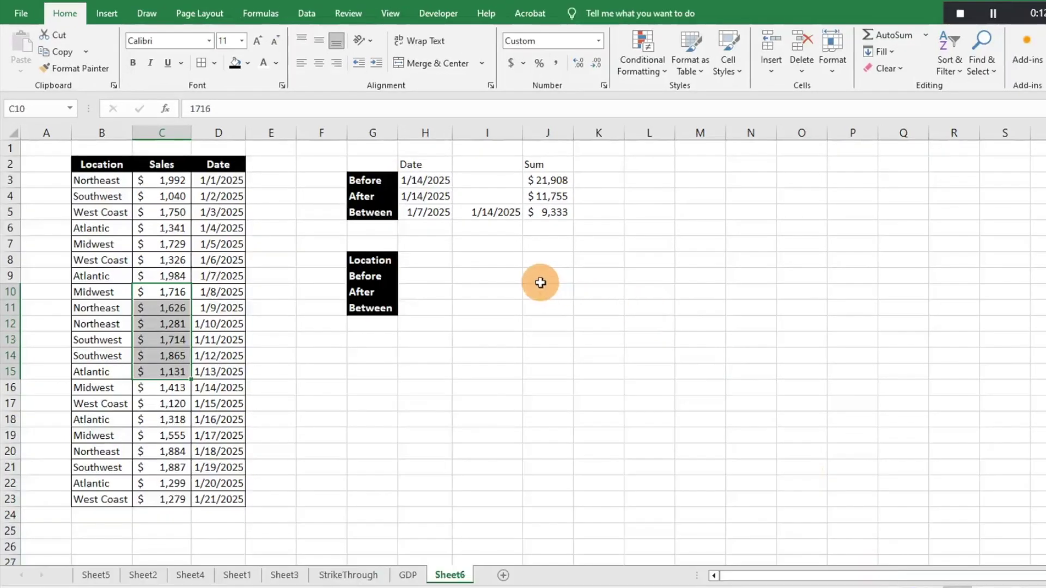
Step: Make both J5 date criteria inclusive with ">="&H5 and "<="&I5, and select the sales in C9:C16 to check the sum
left_click(541, 282)
left_click(435, 215)
double_click(537, 213)
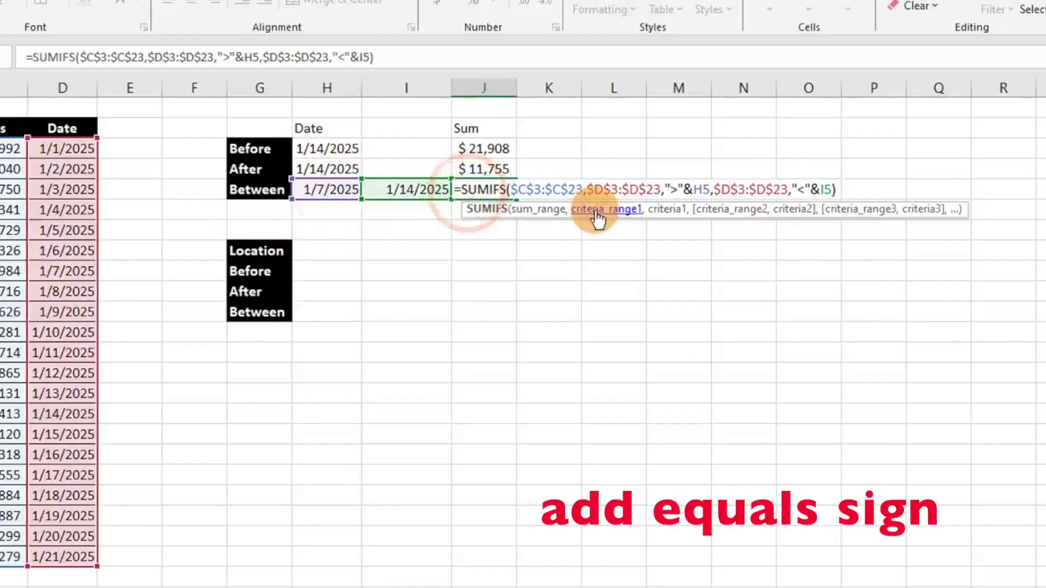
left_click(680, 189)
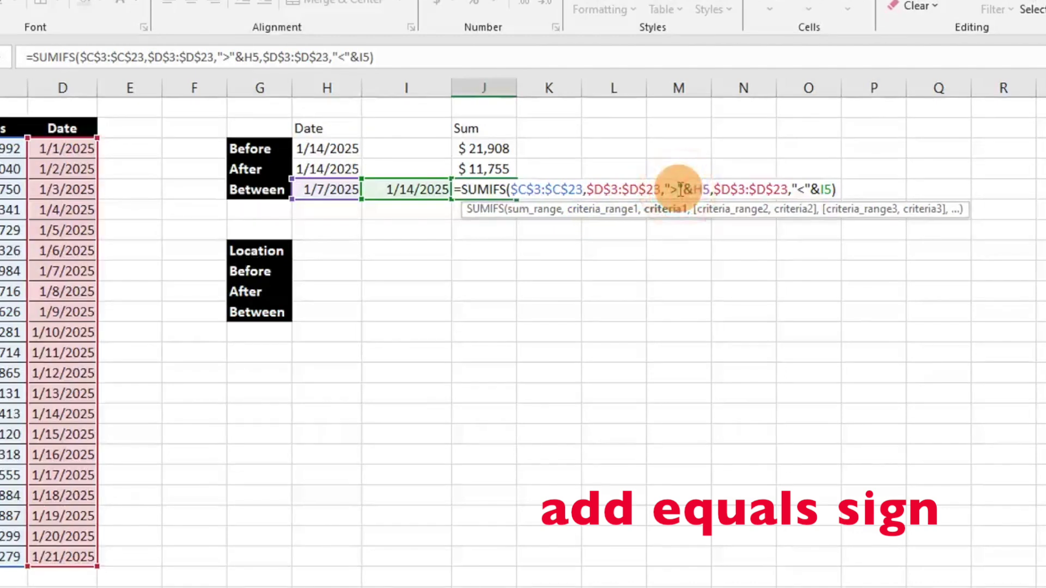
type("=")
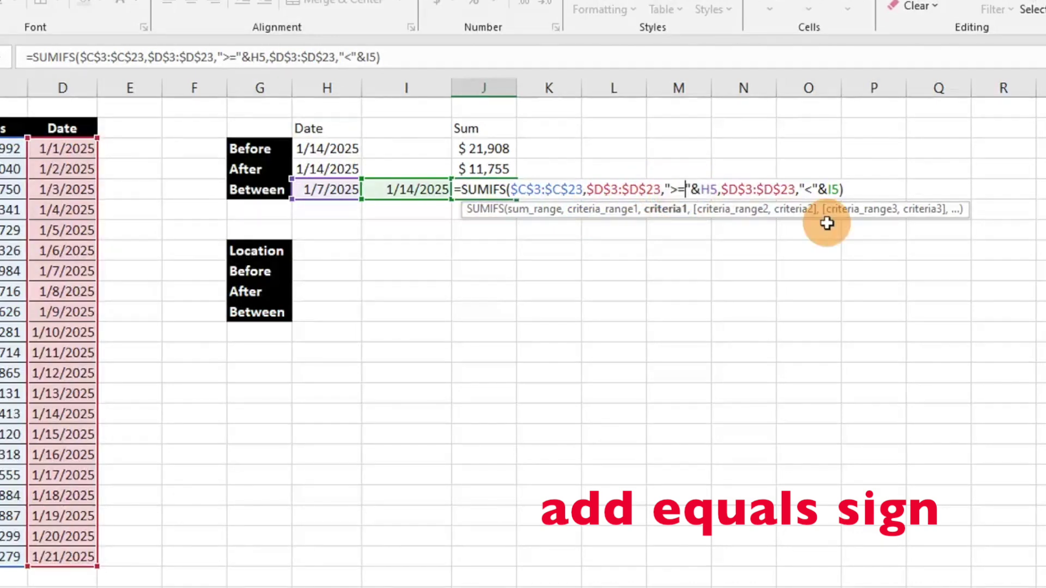
left_click(810, 189)
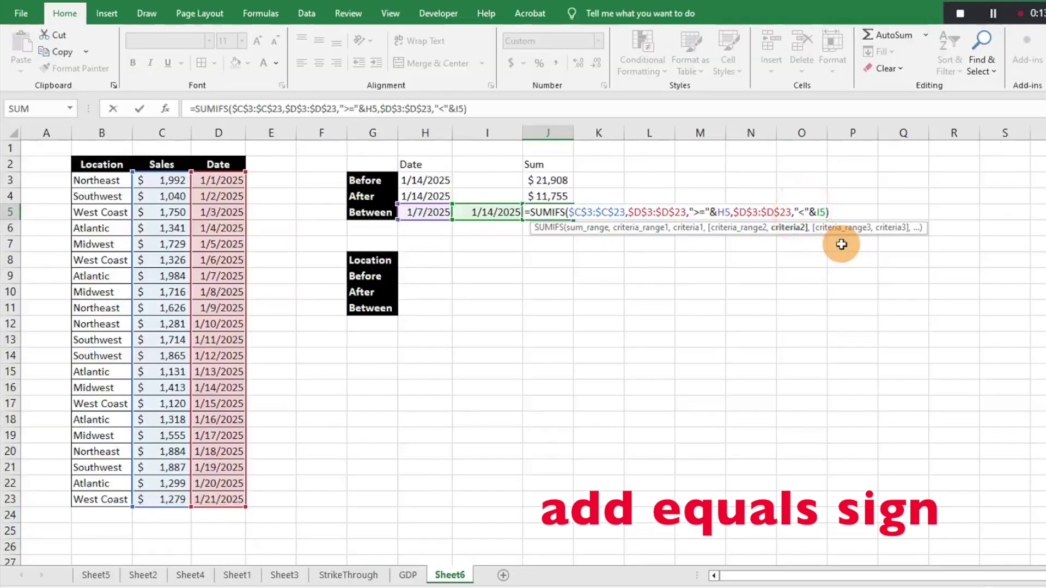
type("=")
key("Return")
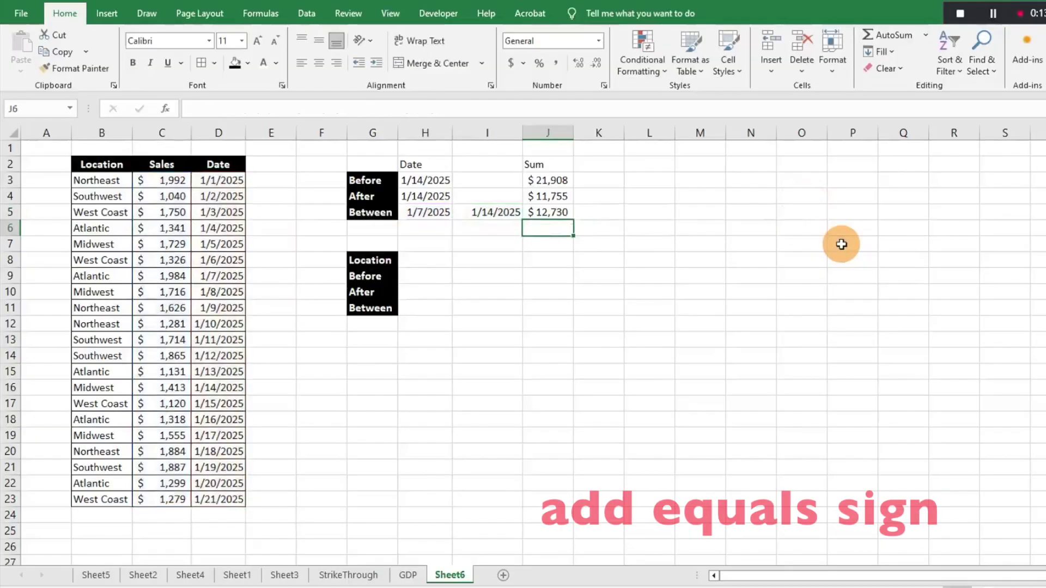
left_click_drag(173, 276, 158, 367)
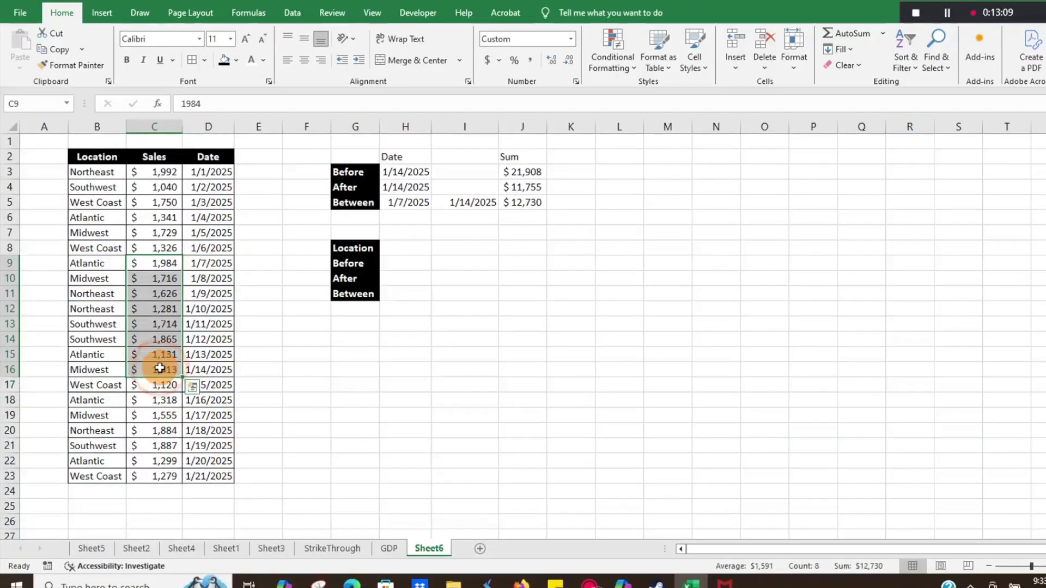
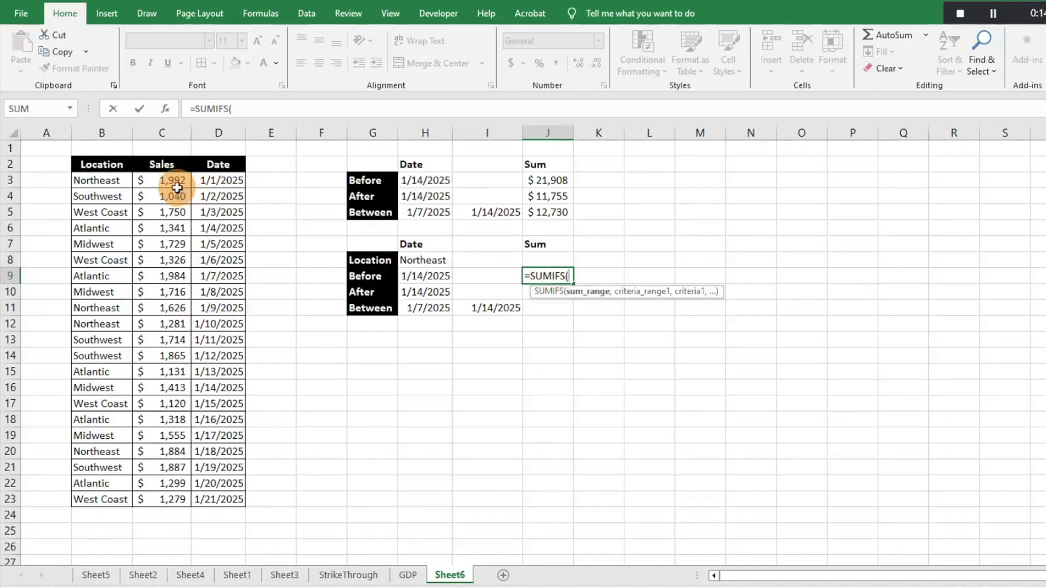
Step: Set the sum range of the J9 SUMIFS formula to the absolute sales range $C$3:$C$23
key("ctrl+shift+Down")
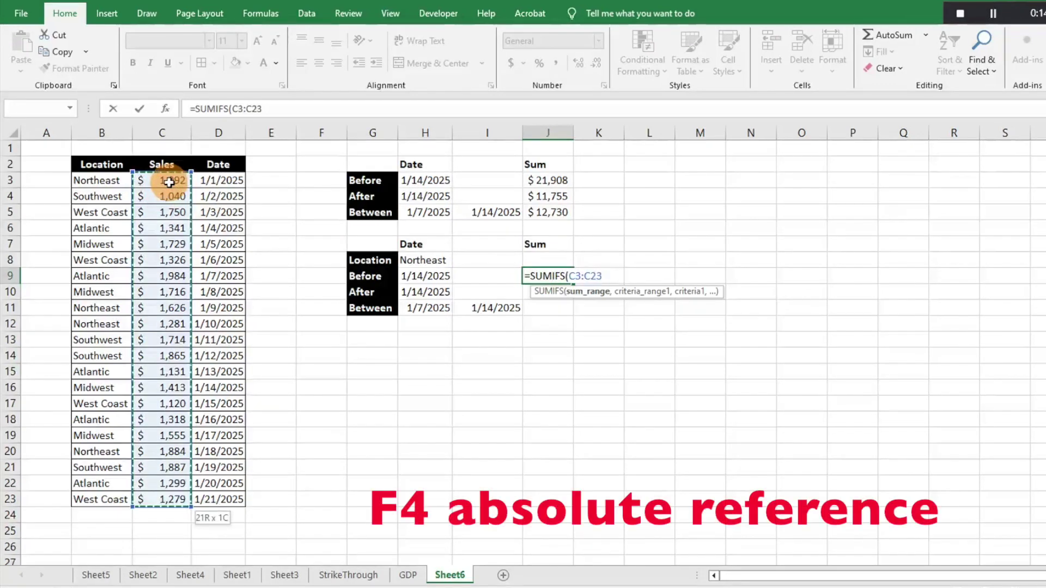
key("F4")
type(",")
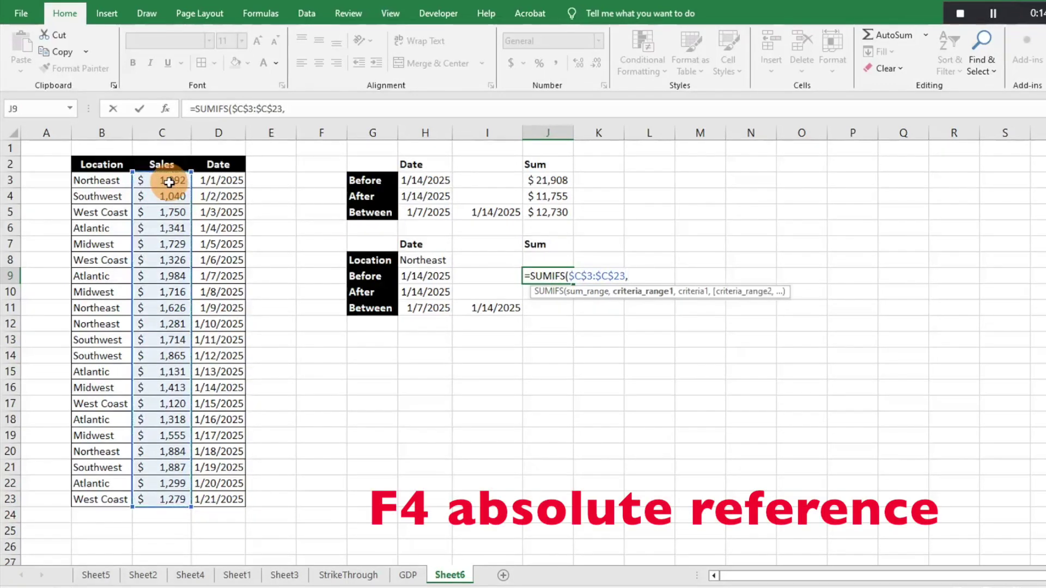
Step: Add the date condition to the J9 SUMIFS formula: criteria range $D$3:$D$23 with criteria "<"&H9
left_click(235, 183)
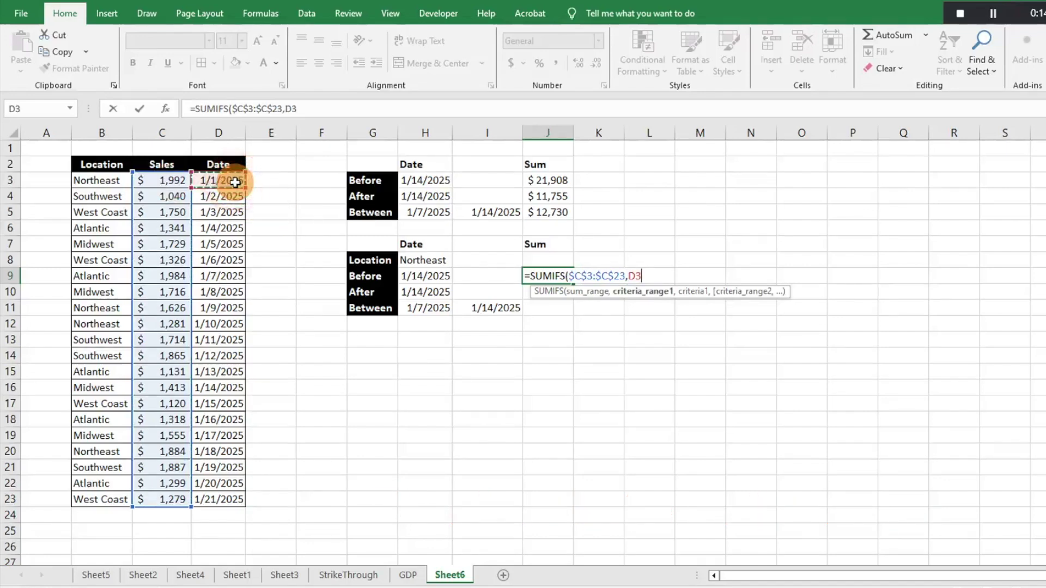
key("ctrl+shift+Down")
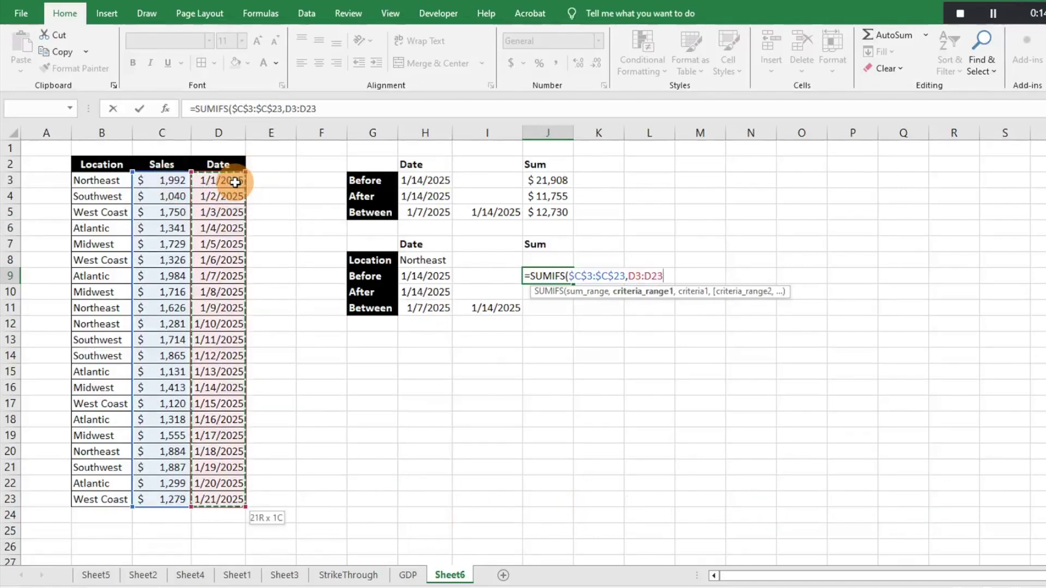
key("F4")
type(",")
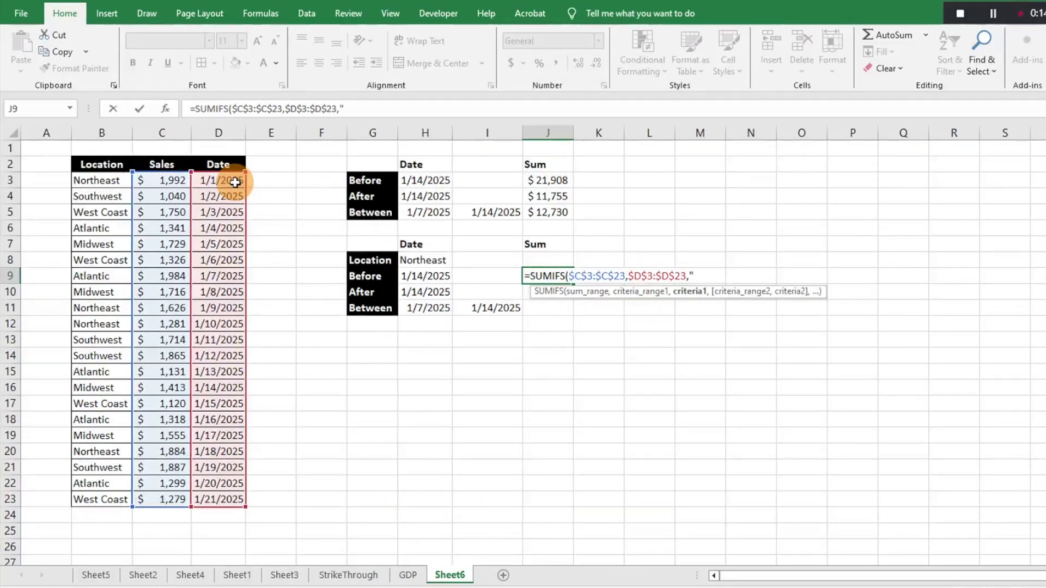
type("\"<")
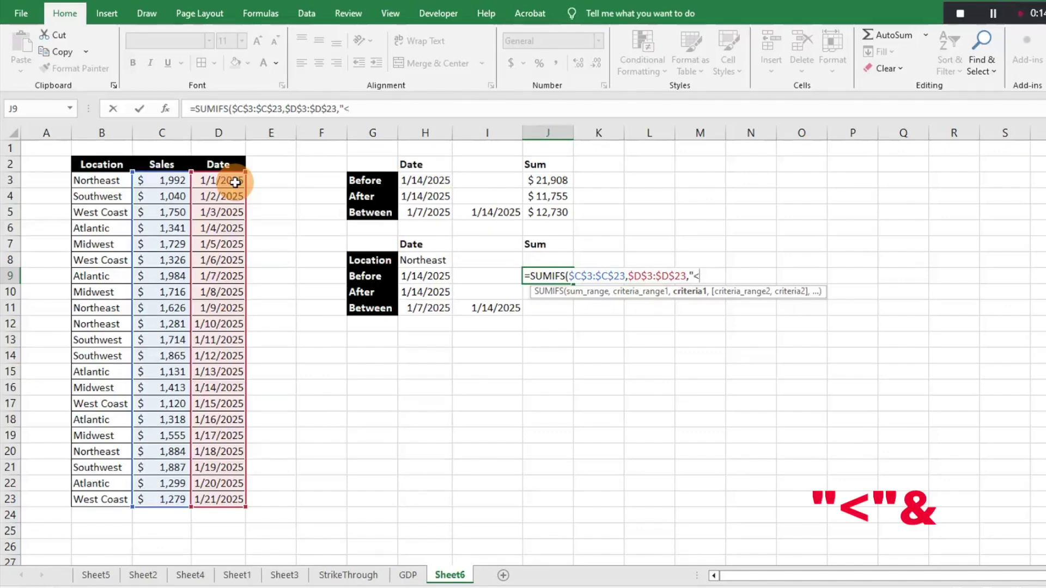
type("\"&)")
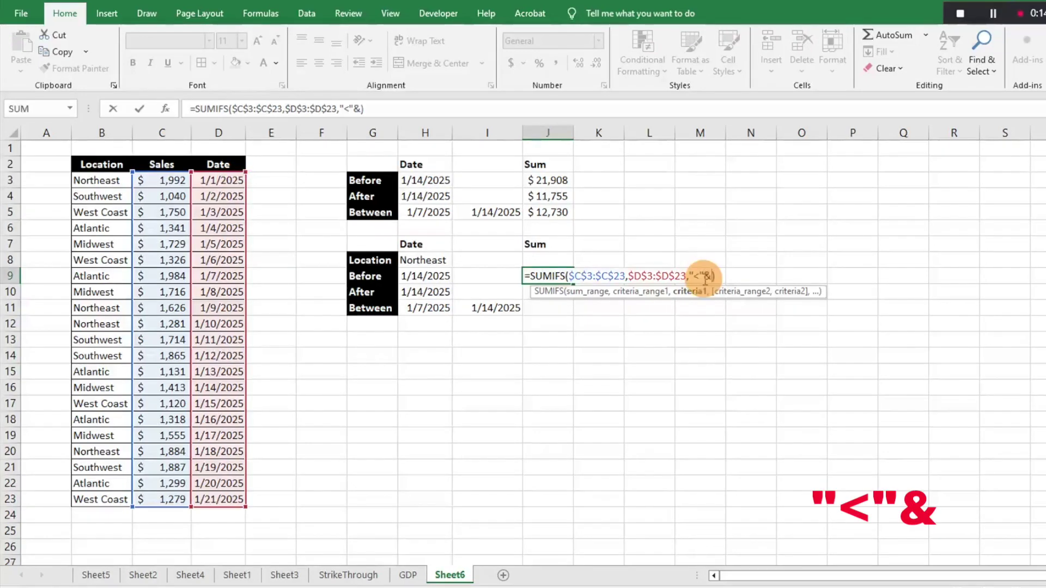
left_click(418, 275)
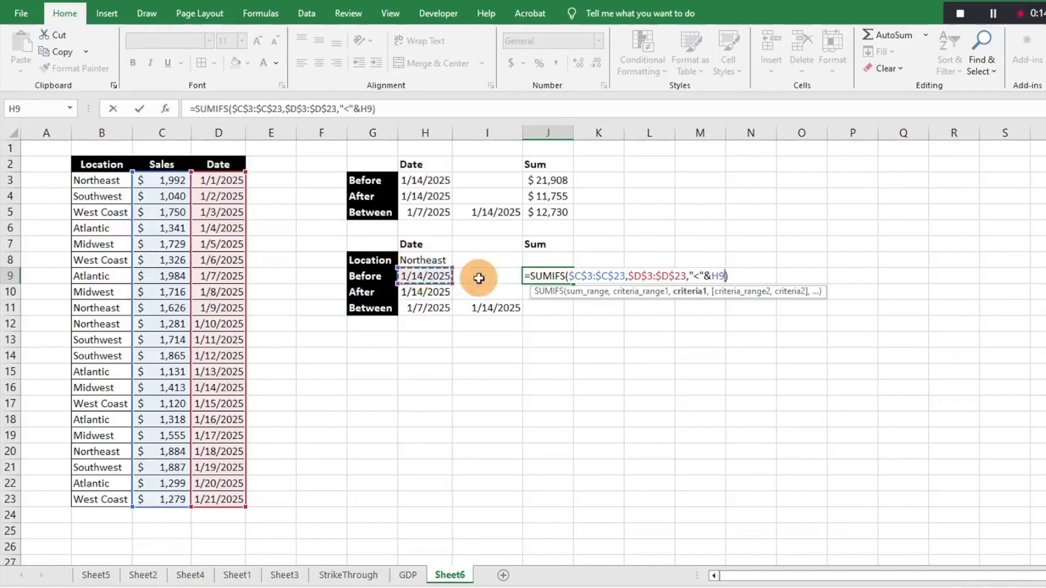
Step: Complete the J9 SUMIFS formula with the location criteria range $B$3:$B$23 and the absolute criteria $H$8
type(",")
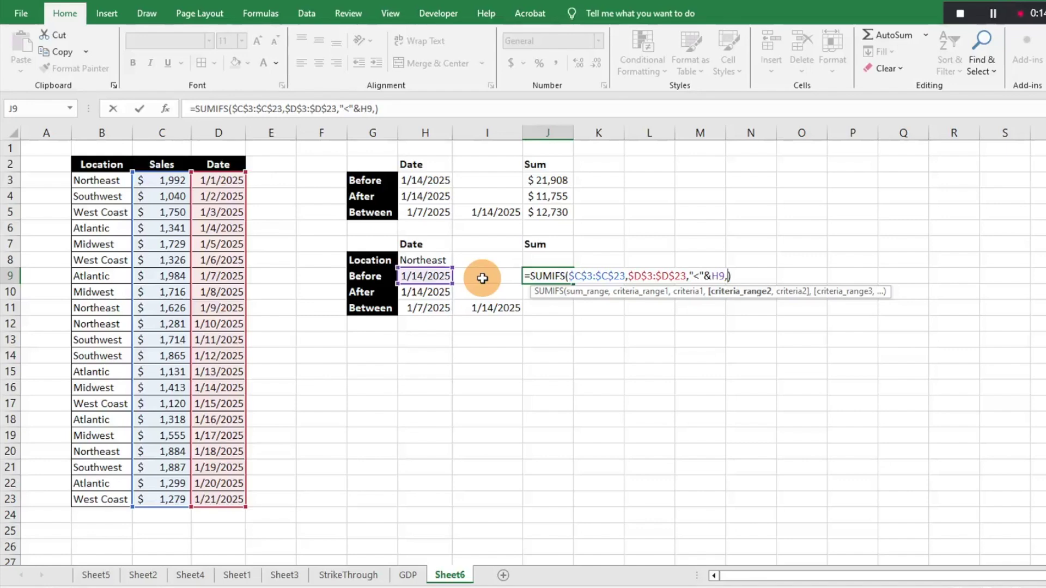
left_click(100, 180)
key("ctrl+shift+Down")
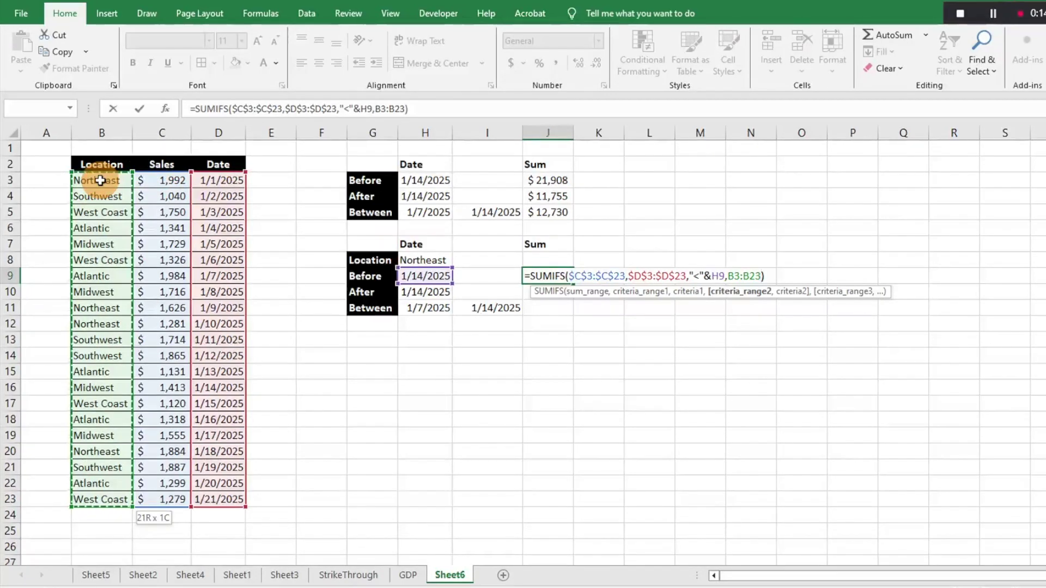
key("F4")
type(",")
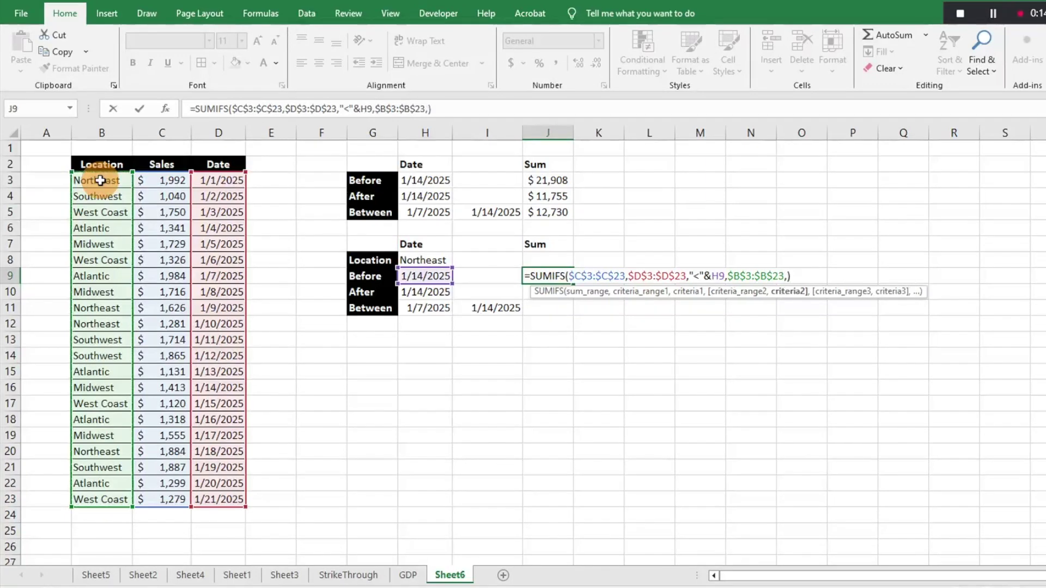
left_click(418, 261)
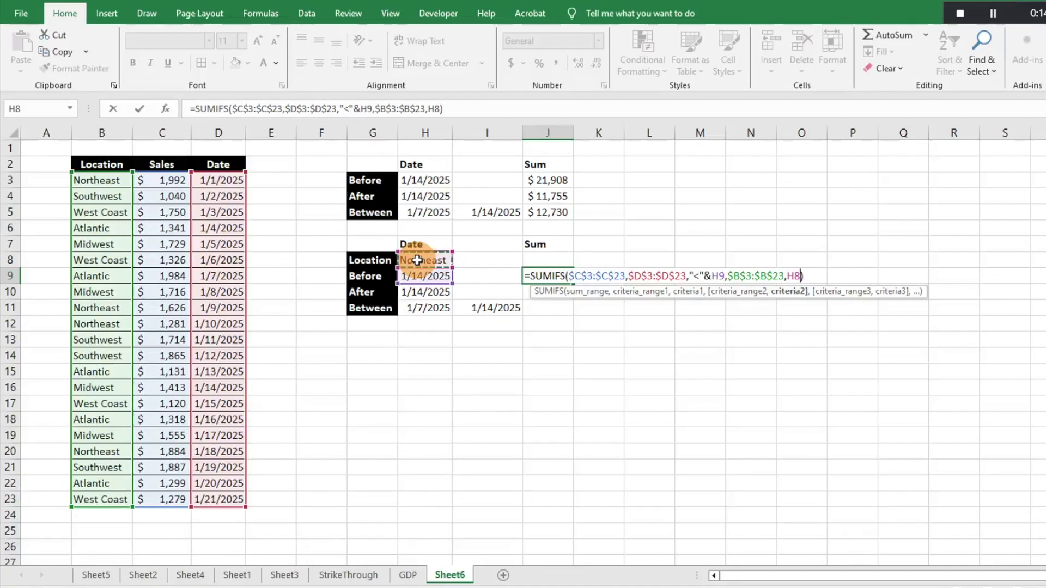
key("F4")
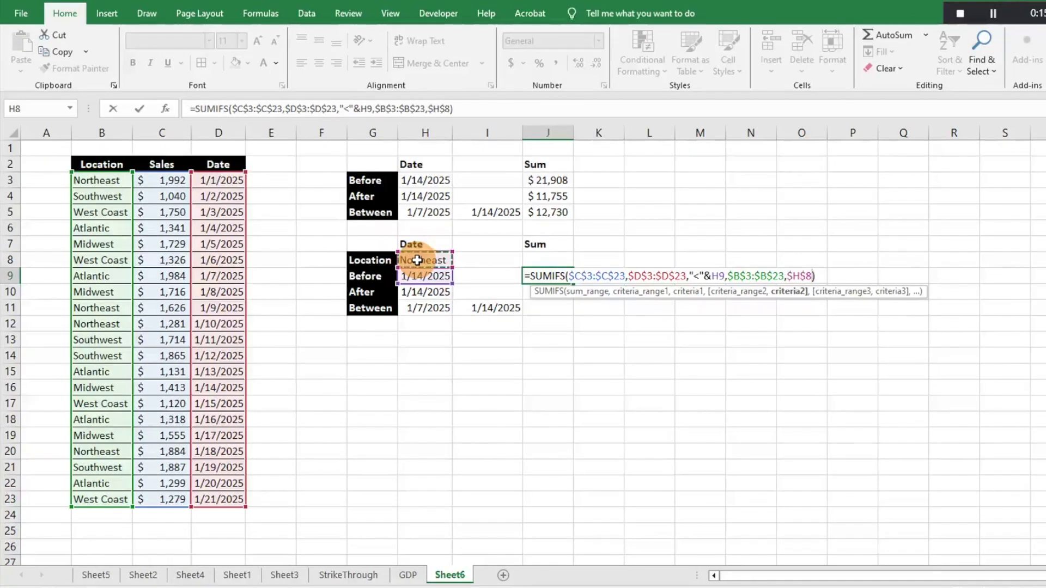
key("Return")
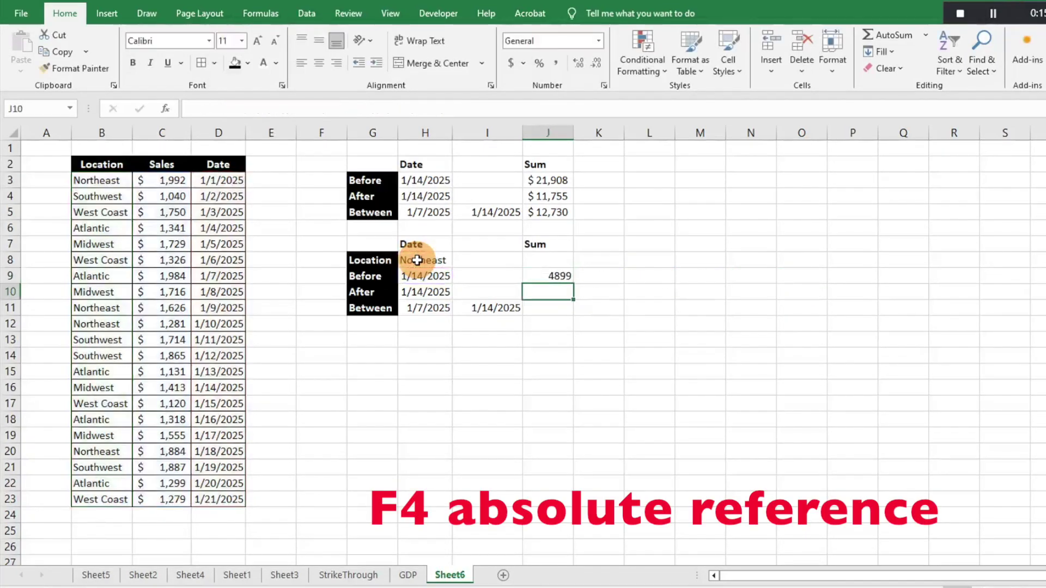
Step: Format the Before sum in J9 as accounting currency without decimals
left_click(548, 275)
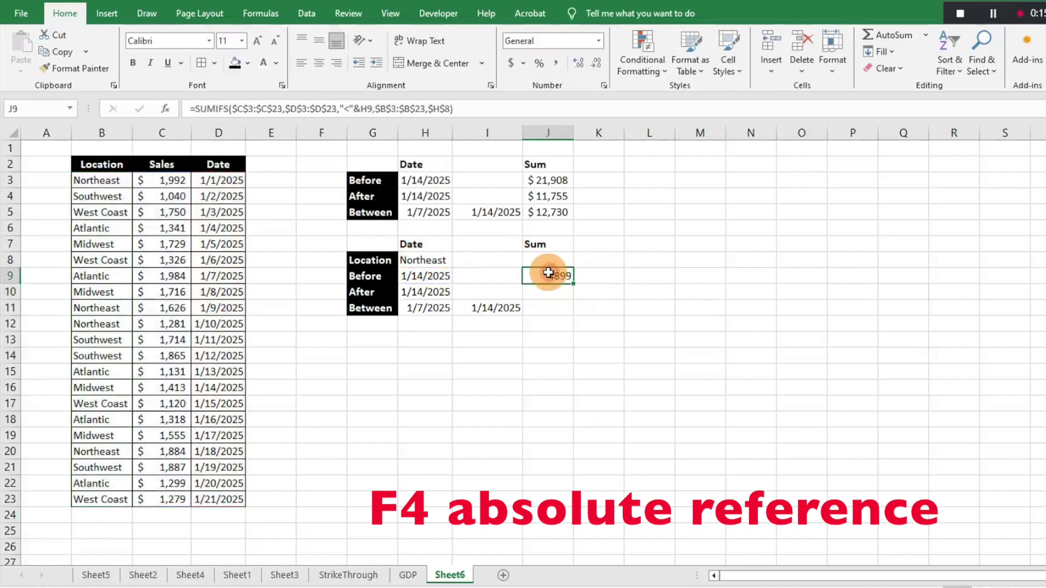
left_click(511, 64)
left_click(599, 61)
left_click(599, 61)
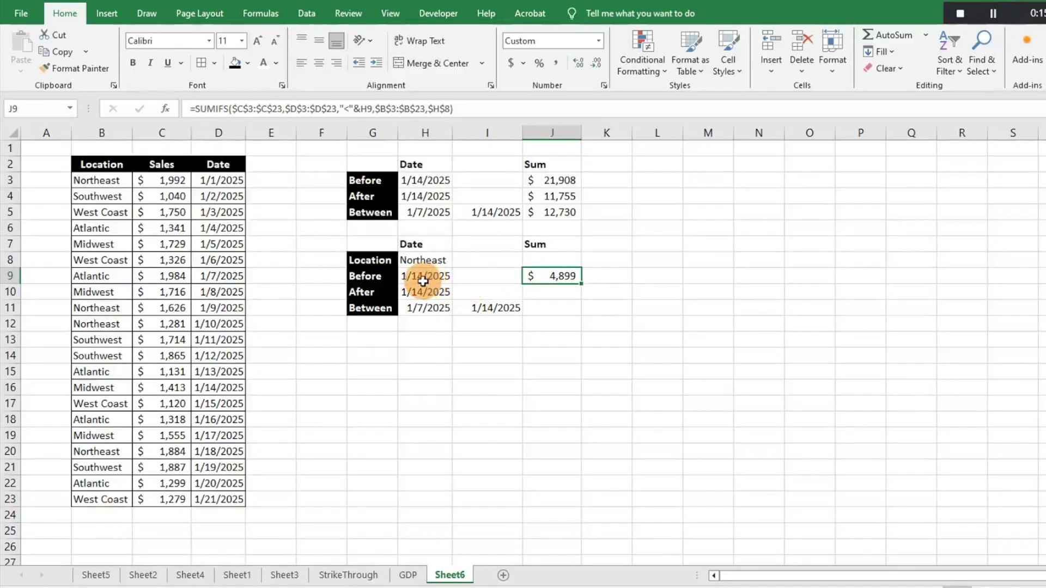
Step: Check the J9 result by selecting the Northeast sales dated before 1/14/2025 in C3, C11 and C12 together
left_click(171, 181)
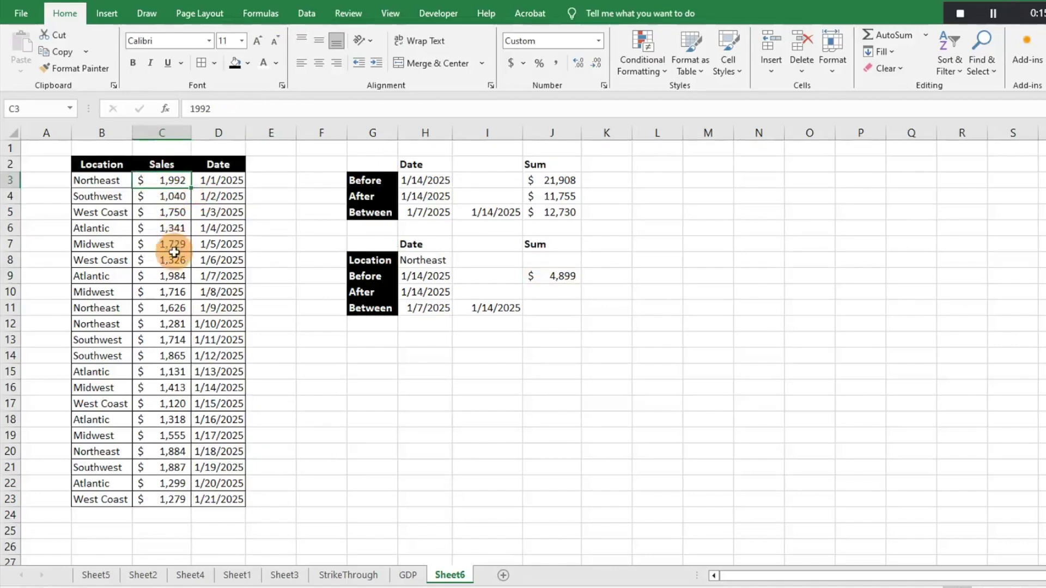
left_click(159, 306, "ctrl")
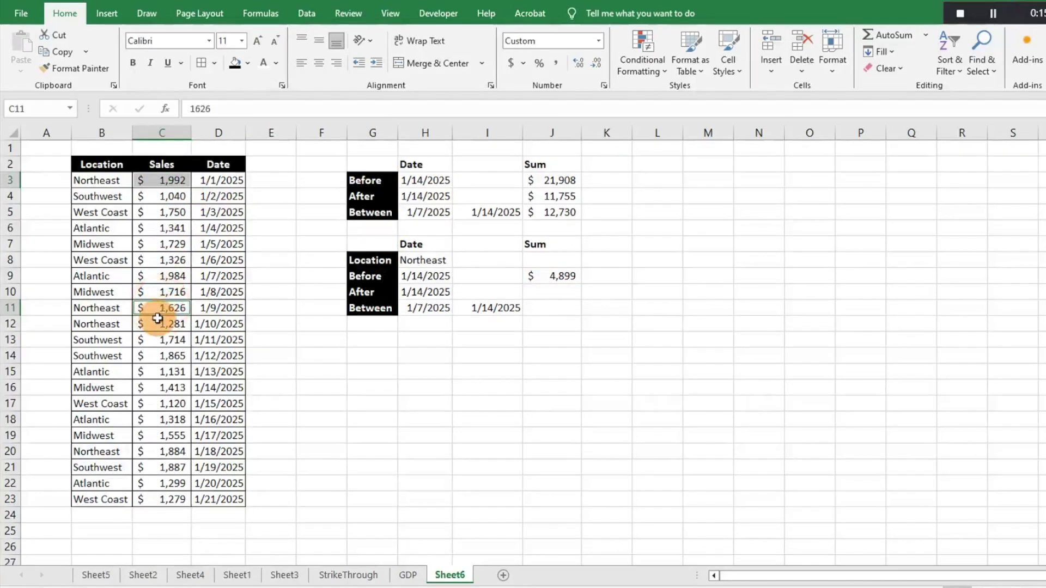
left_click(155, 325, "ctrl")
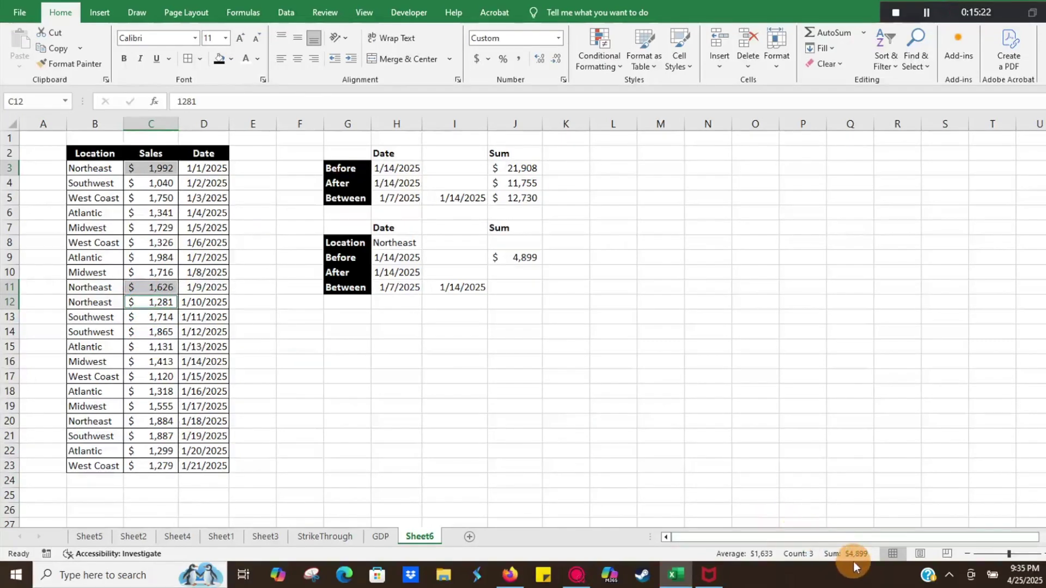
Step: Fill the J9 SUMIFS formula down to J10 and change its date criteria to ">"&H10
left_click(511, 264)
mouse_move(543, 265)
left_mouse_down()
mouse_move(542, 278)
mouse_move(532, 274)
left_mouse_up()
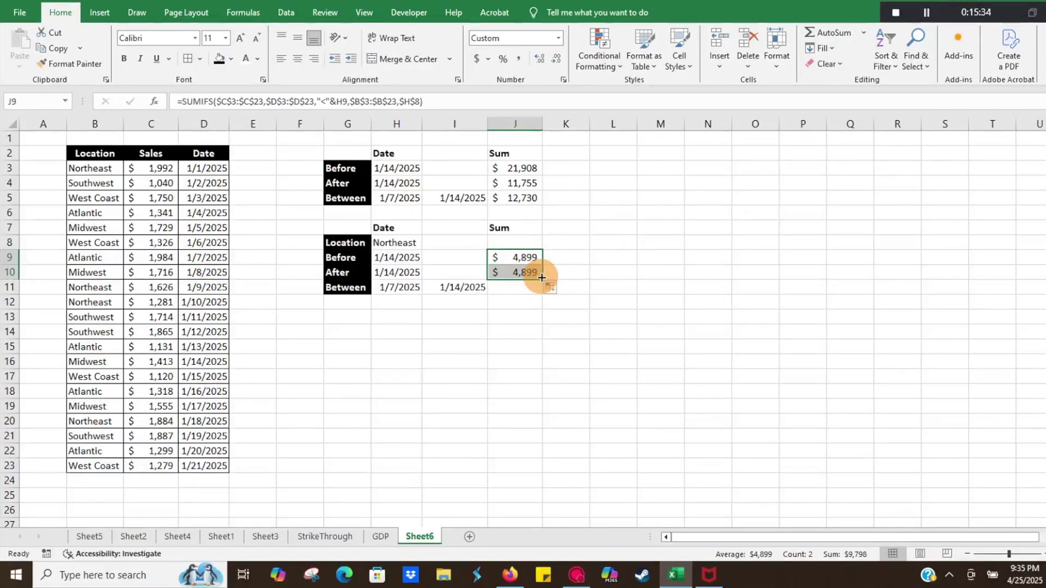
double_click(524, 273)
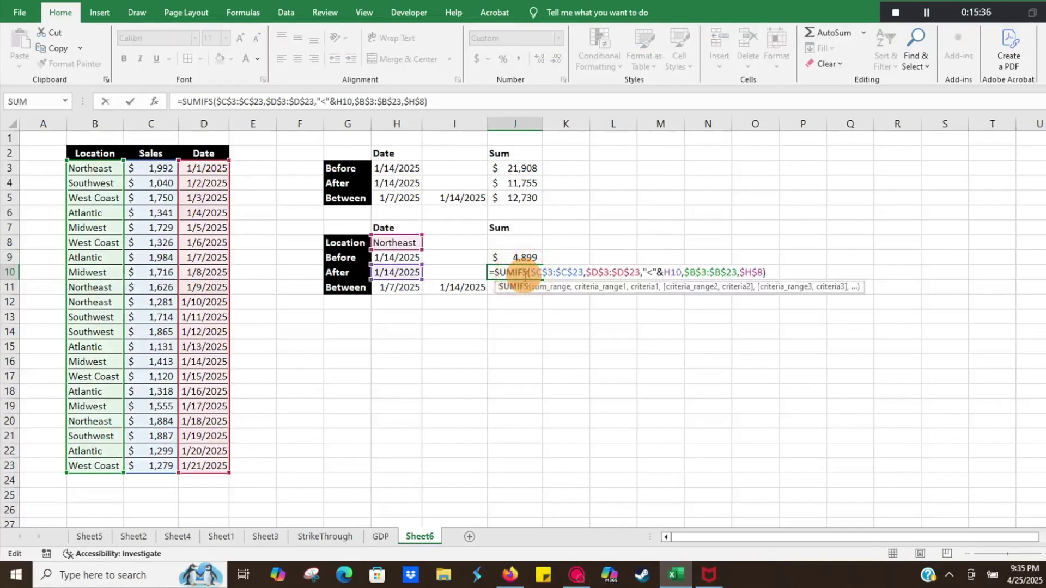
left_click(654, 274)
key("BackSpace")
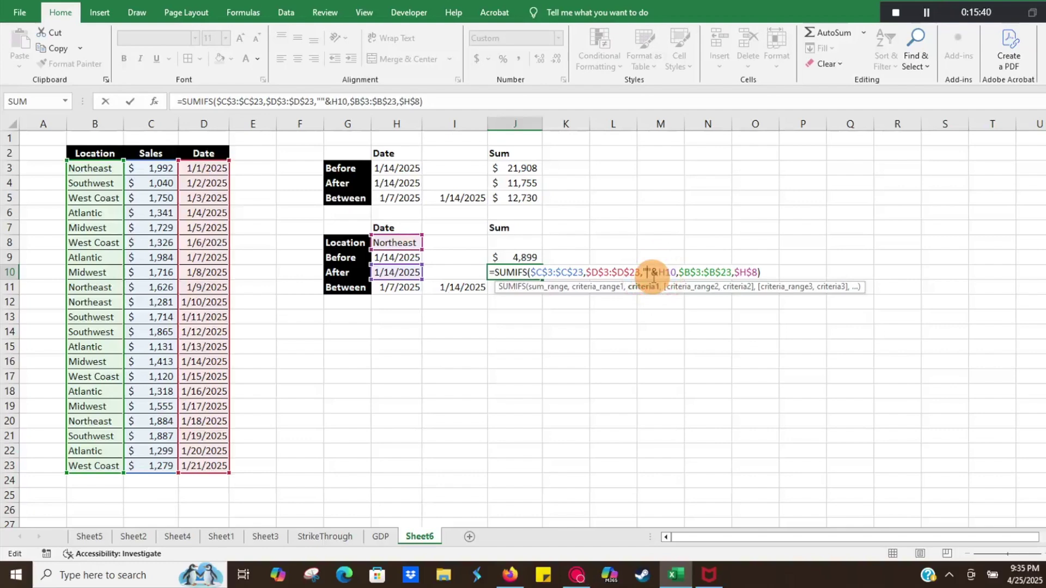
type(">")
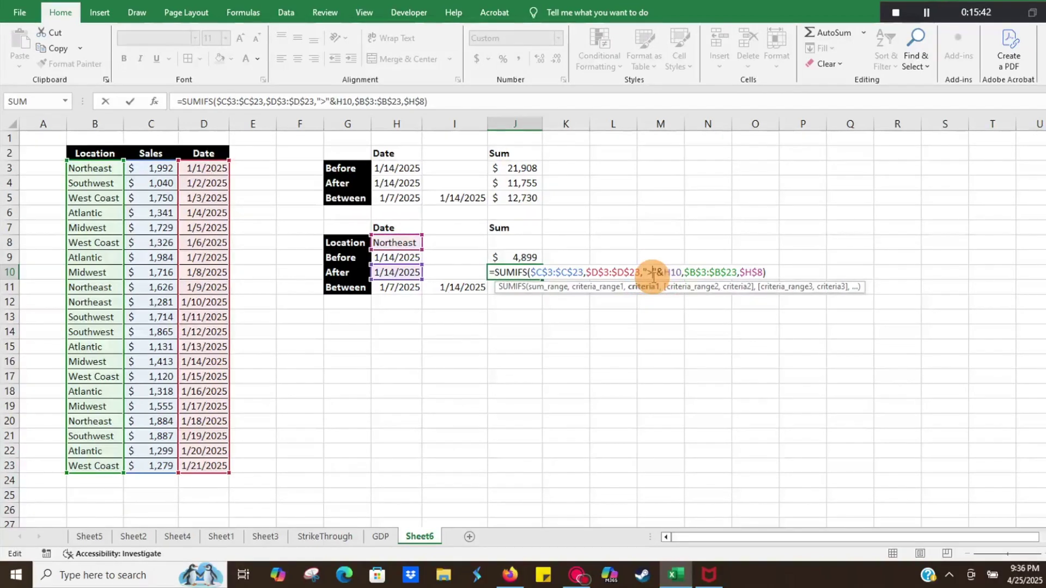
key("Return")
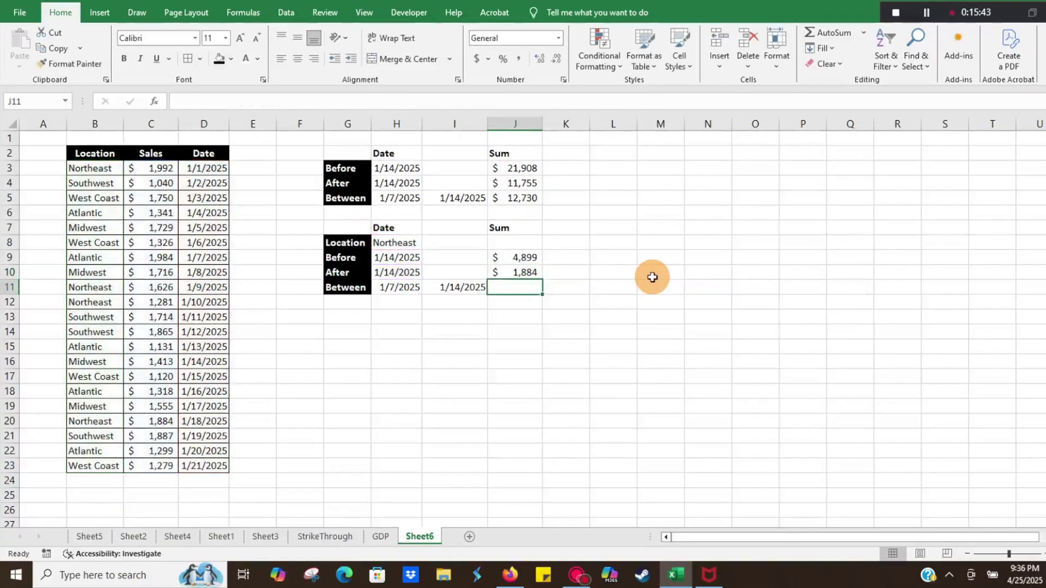
Step: Check the J10 result against the Northeast sale dated after 1/14/2025 in C20
left_click(504, 274)
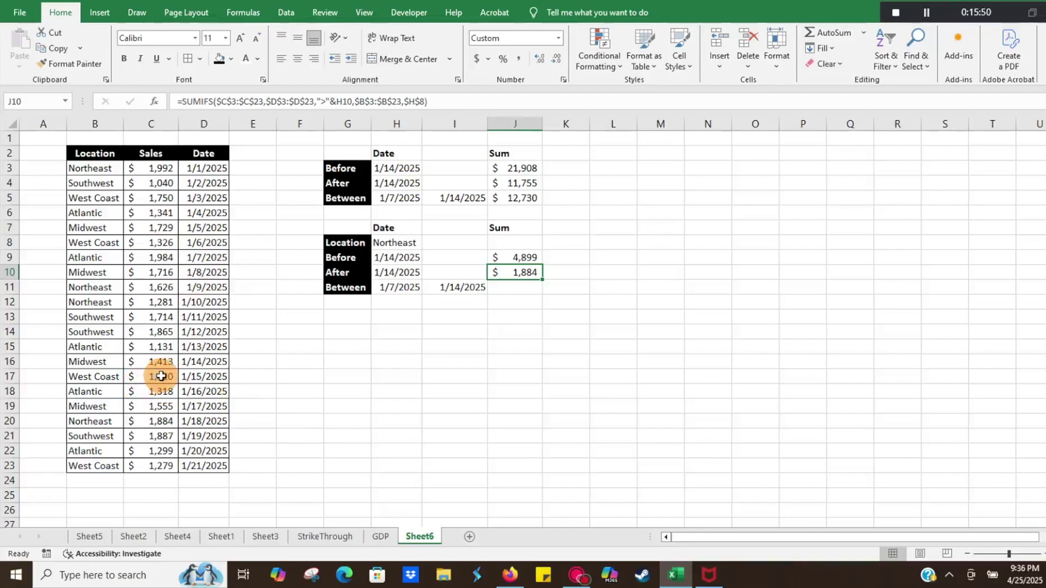
left_click(151, 420)
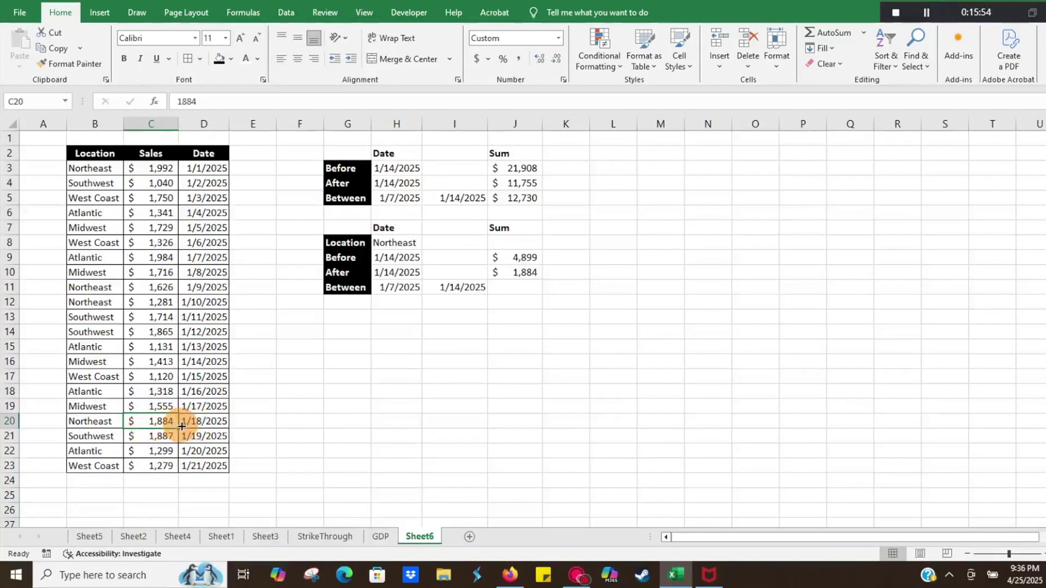
Step: Copy the After formula from J10 into the Between cell J11
left_click(527, 273)
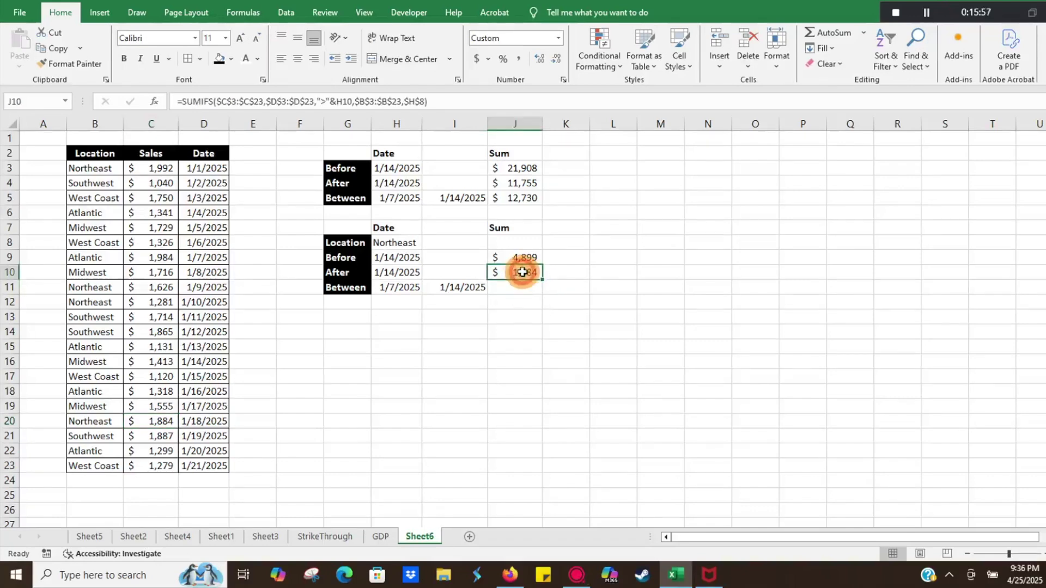
key("ctrl+c")
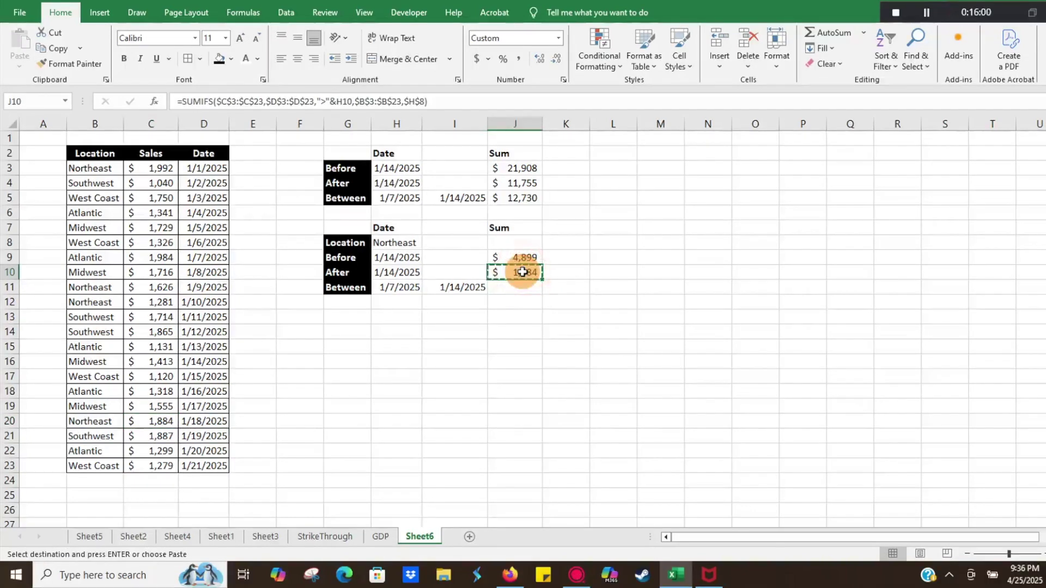
key("Down")
key("ctrl+v")
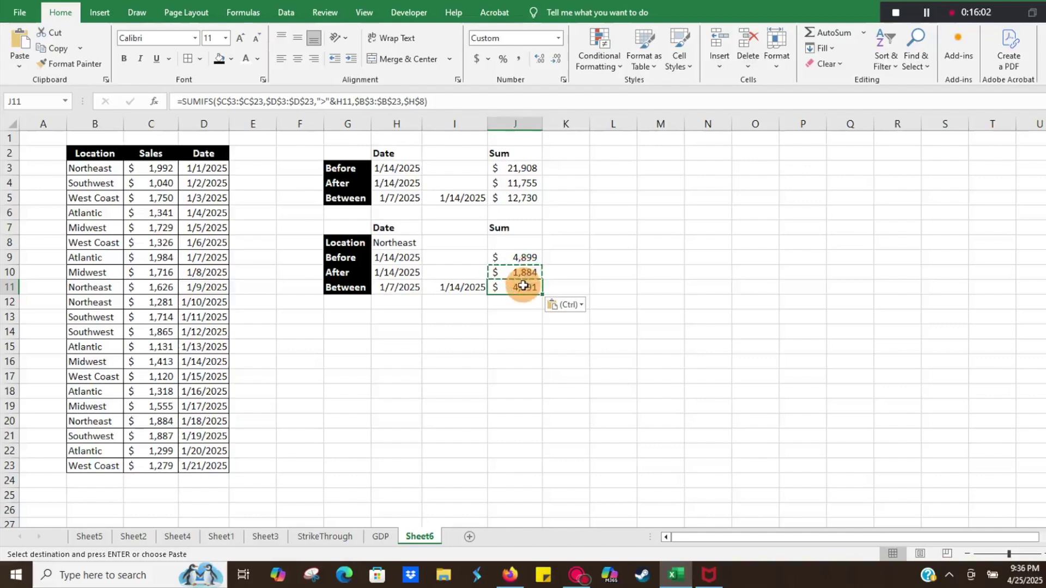
Step: Extend the J11 SUMIFS formula with a third criteria range, the absolute date range $D$3:$D$23
double_click(525, 285)
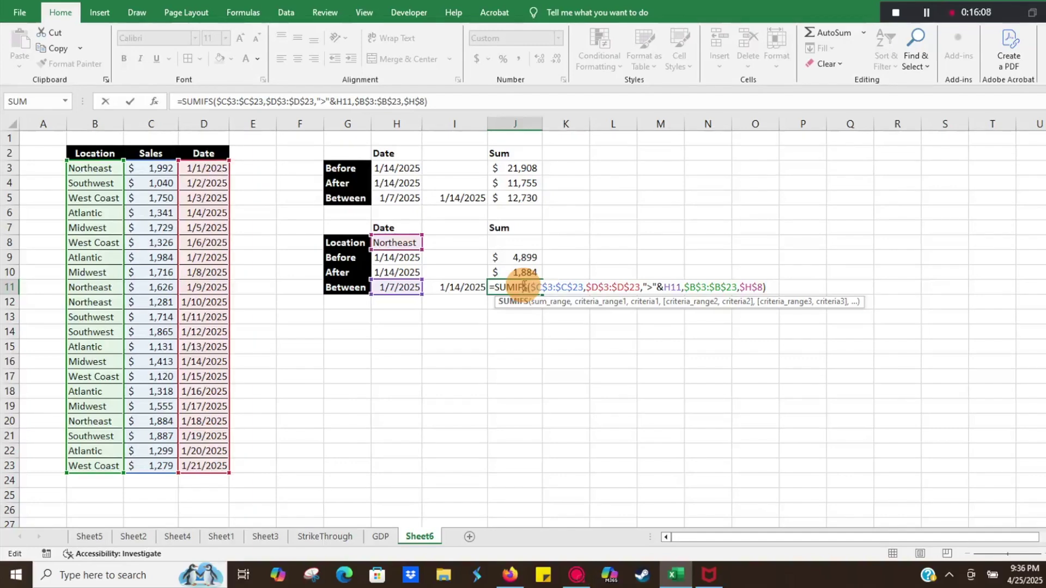
left_click(522, 100)
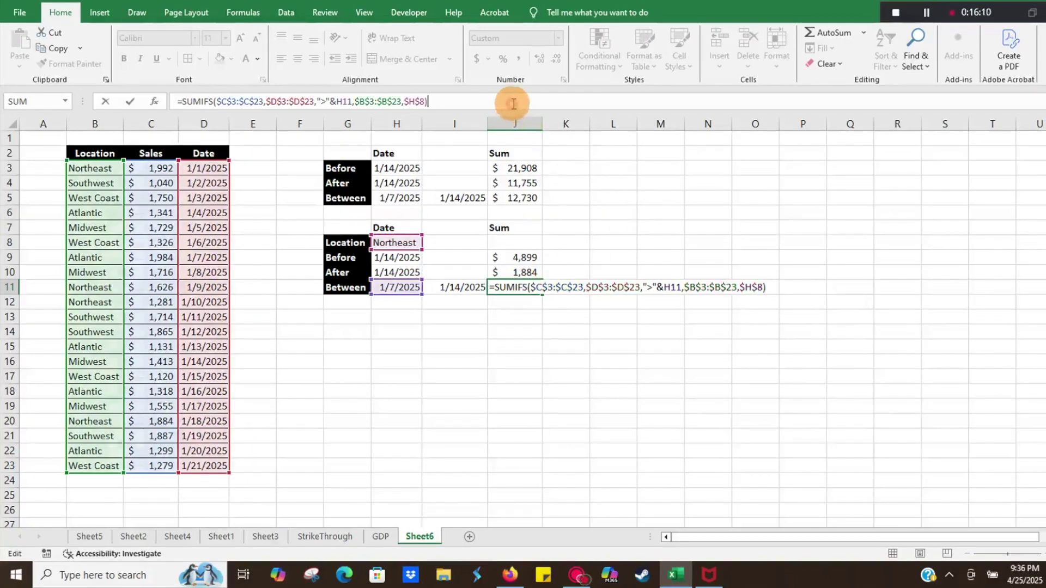
key("BackSpace")
type(",")
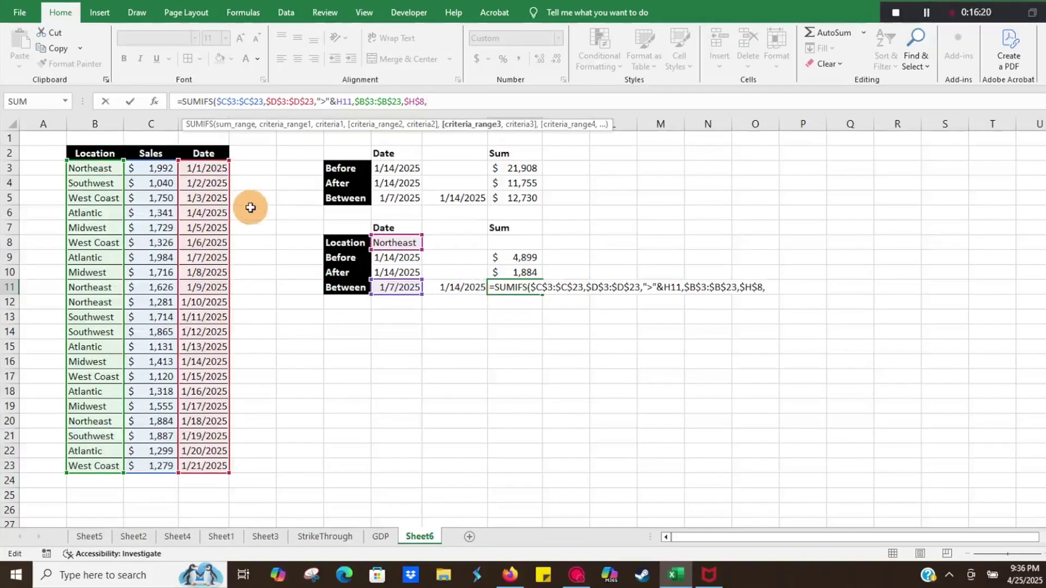
left_click(212, 170)
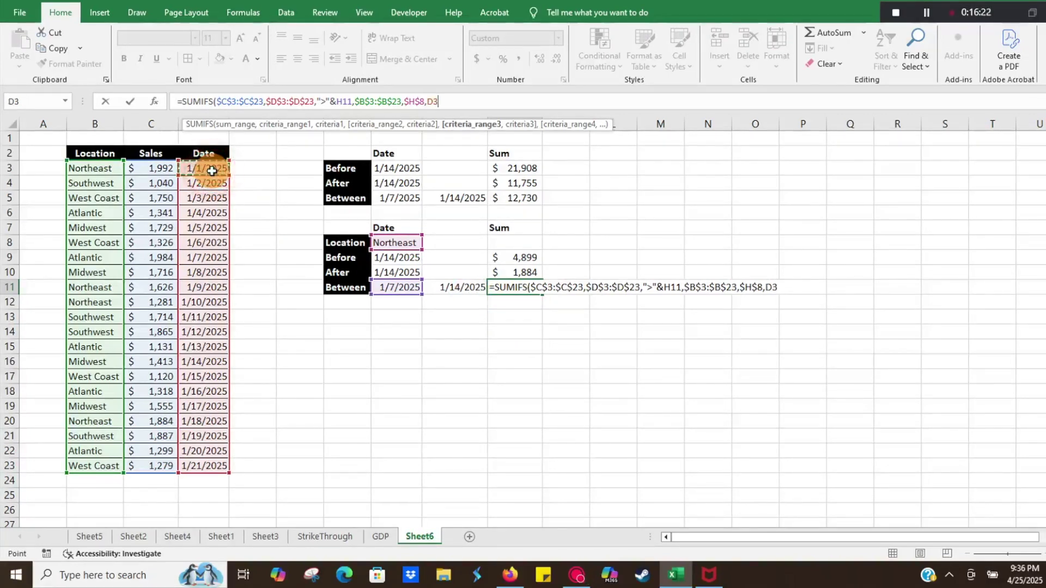
key("ctrl+shift+Down")
key("F4")
Step: Complete the J11 SUMIFS formula with the end-date criteria "<"&I11
type(",\"<")
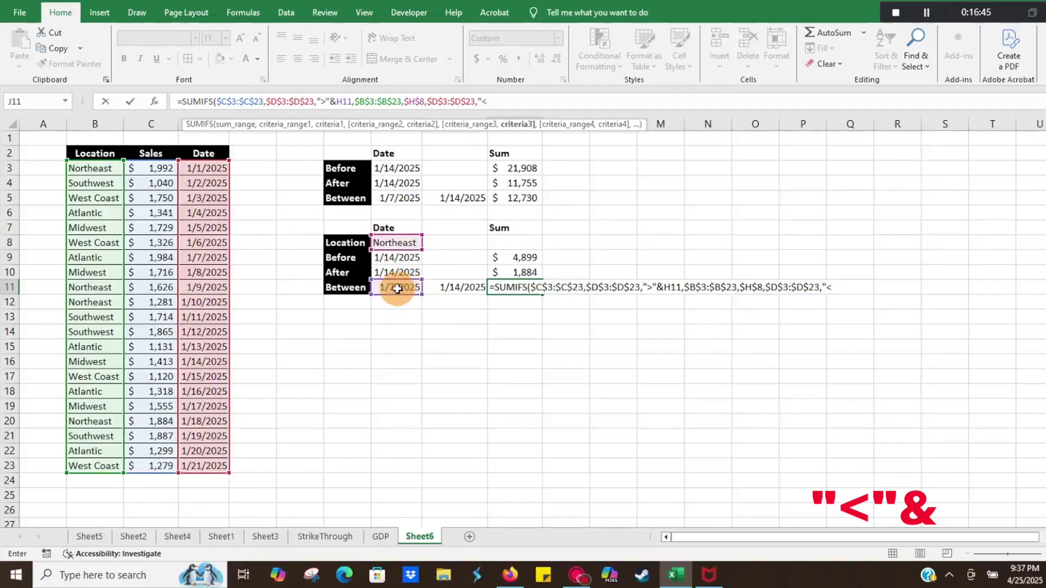
left_click(840, 289)
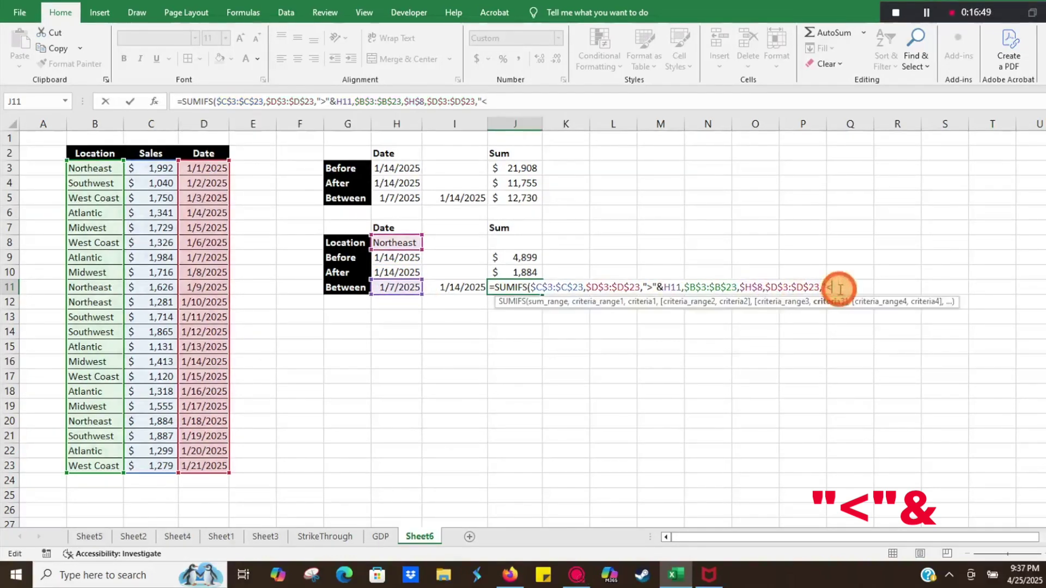
type("&")
left_click(449, 290)
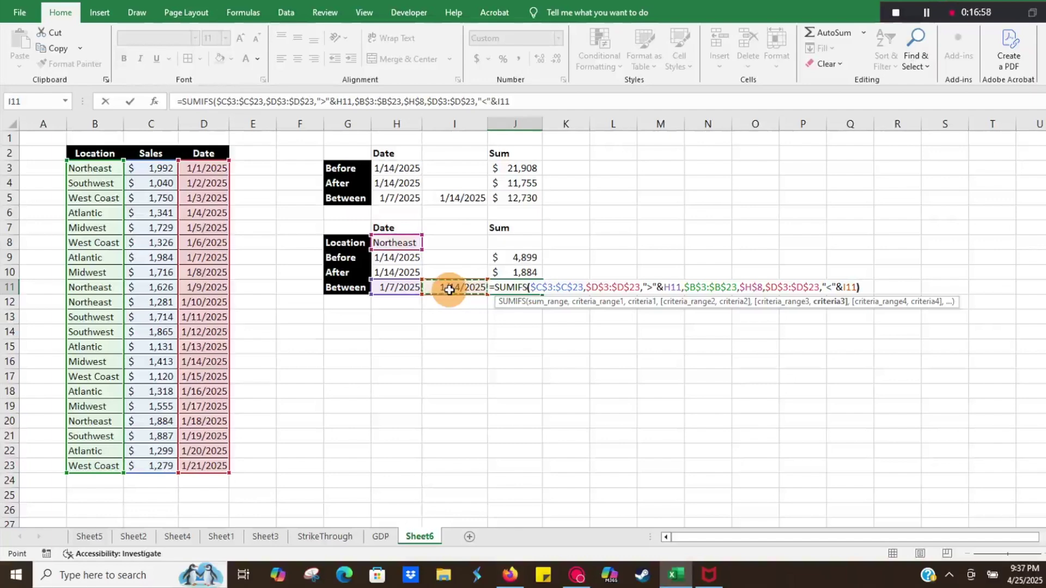
type(")")
key("Return")
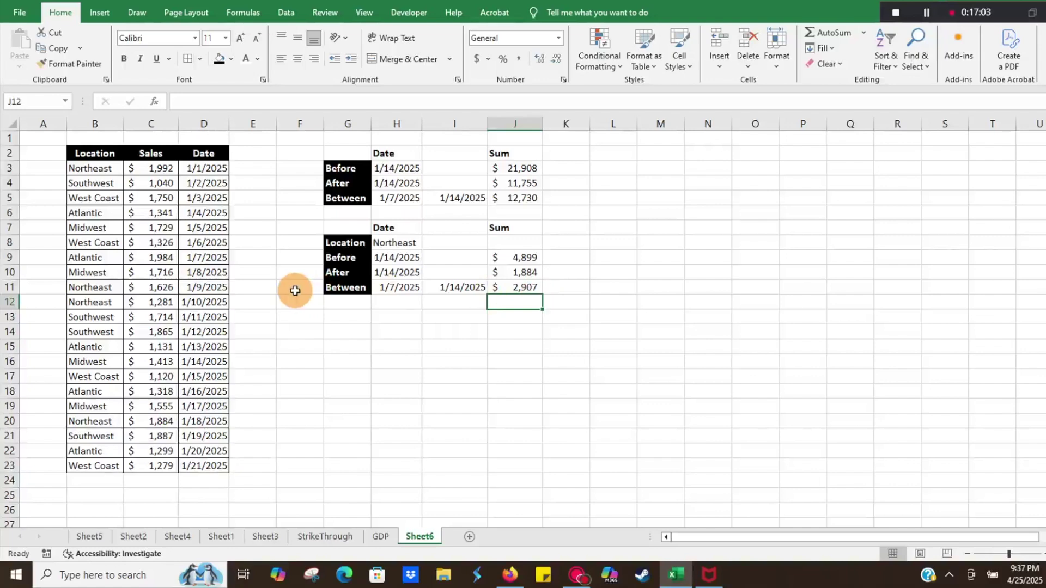
Step: Check the J11 result by selecting the Northeast sales between 1/7/2025 and 1/14/2025 in C11:C12
mouse_move(168, 284)
left_mouse_down()
mouse_move(157, 276)
mouse_move(156, 298)
left_mouse_up()
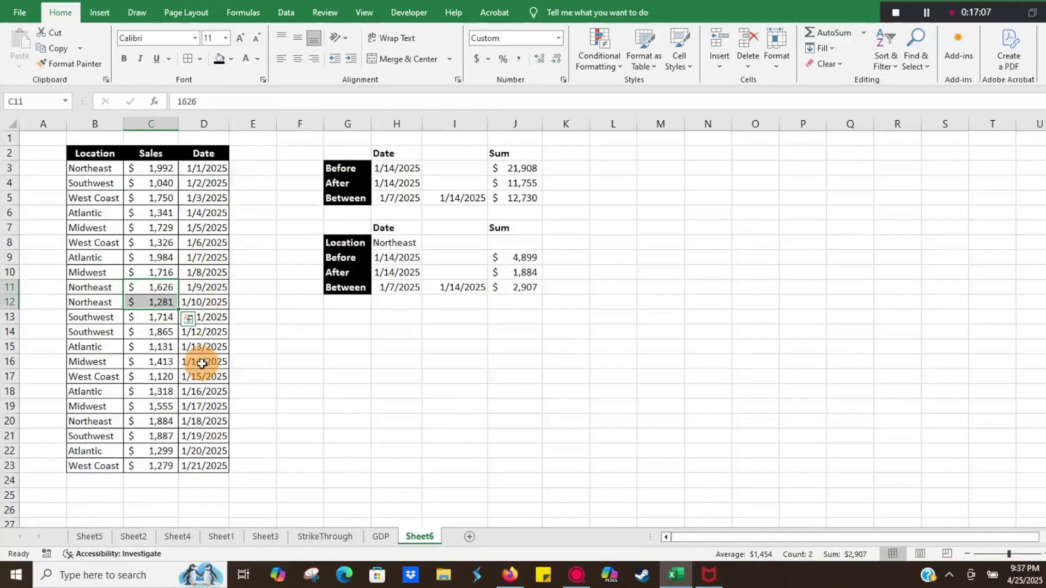